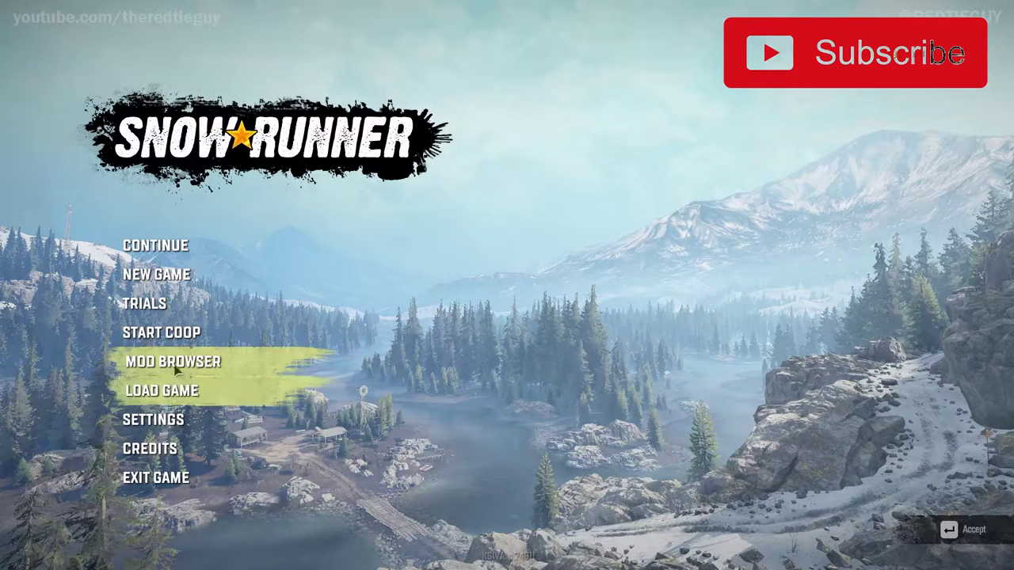
Step: Open the Mod Browser and page back and forth through the subscribed mods
{"action": "left_click", "coordinate": [187, 364]}
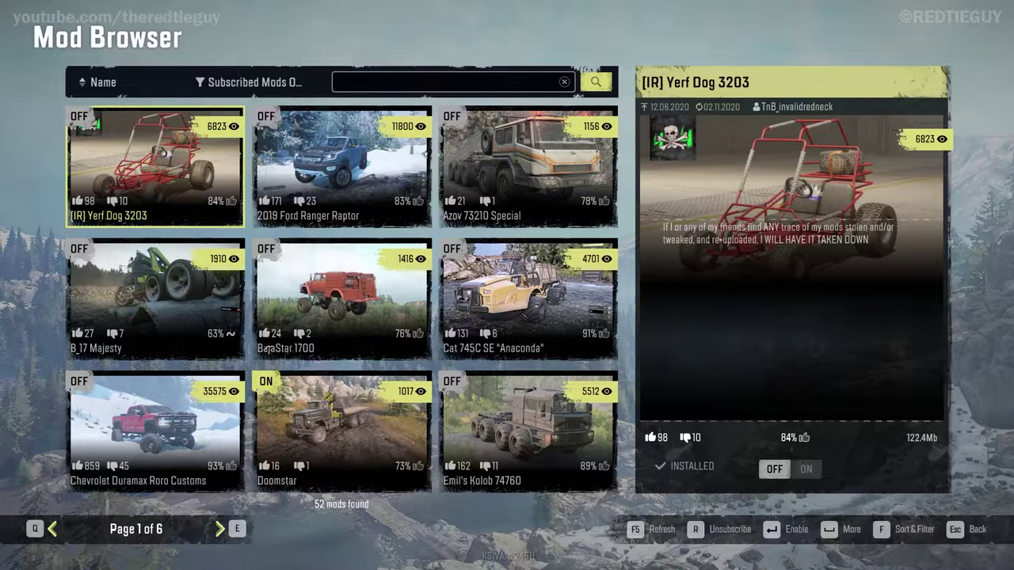
{"action": "key", "text": "e"}
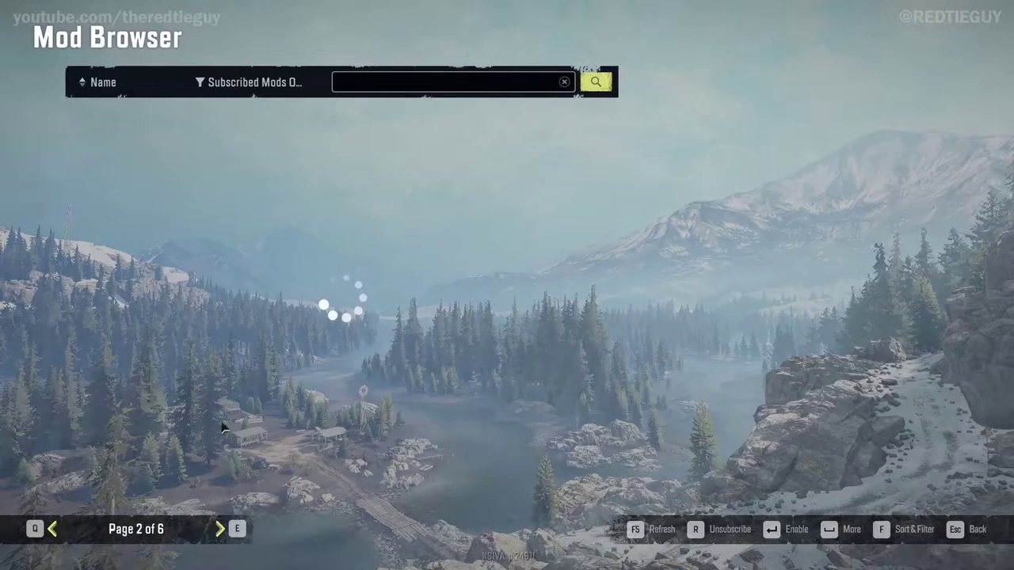
{"action": "key", "text": "e"}
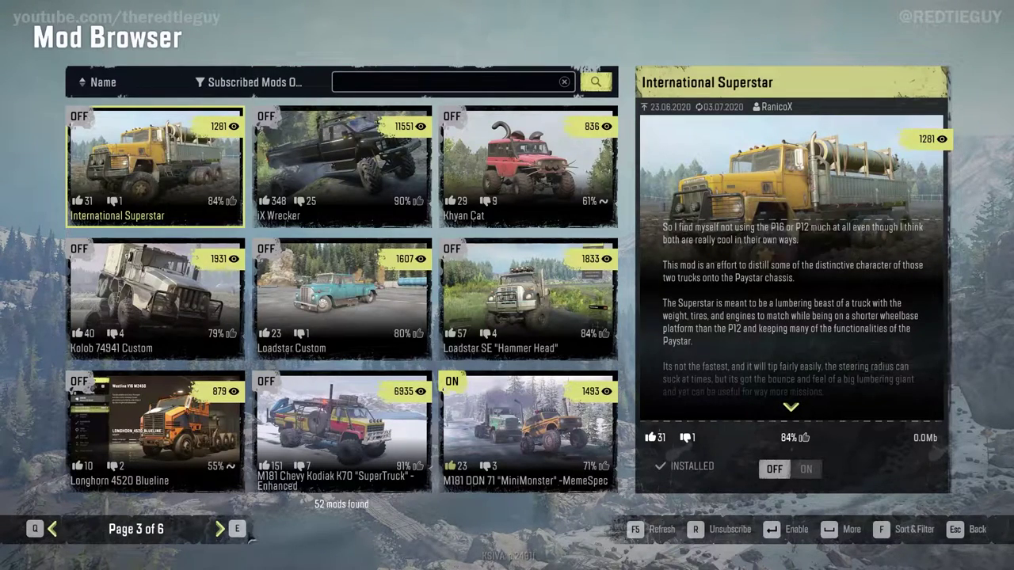
{"action": "key", "text": "q"}
{"action": "key", "text": "e"}
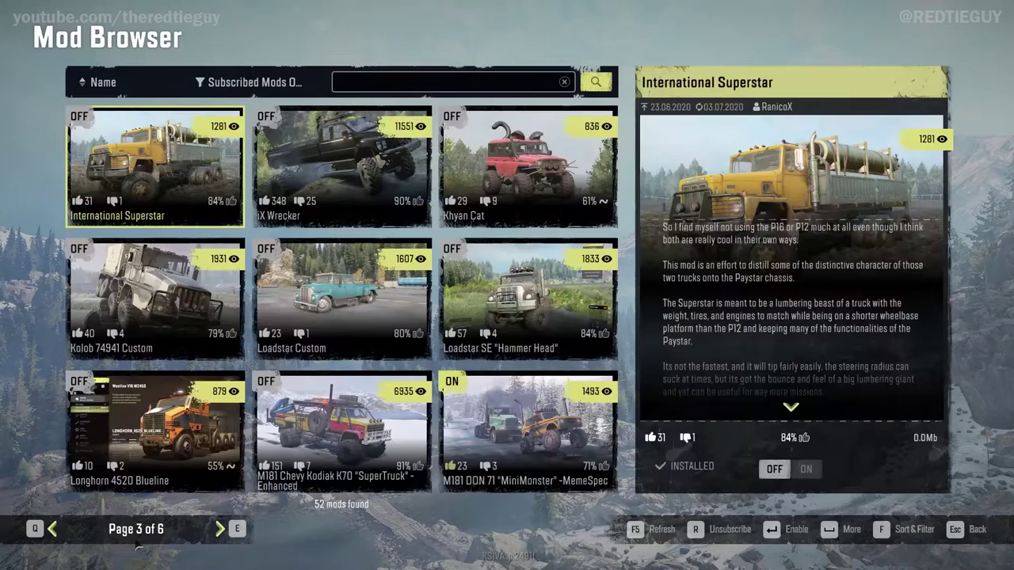
Step: Return to the first page of mods and open the Sorting & Filter settings
{"action": "left_click", "coordinate": [57, 534]}
{"action": "left_click", "coordinate": [57, 534]}
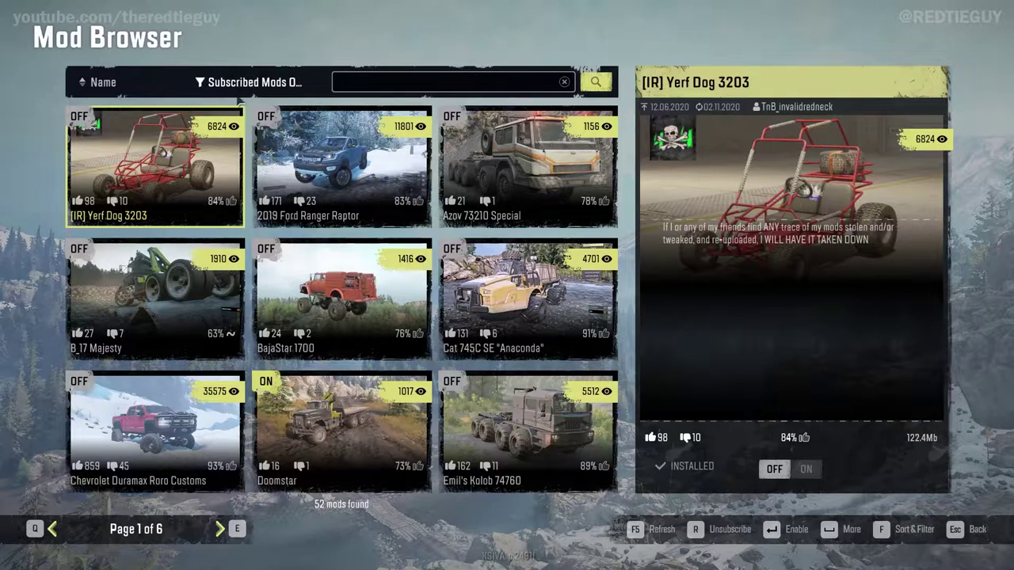
{"action": "left_click", "coordinate": [255, 82]}
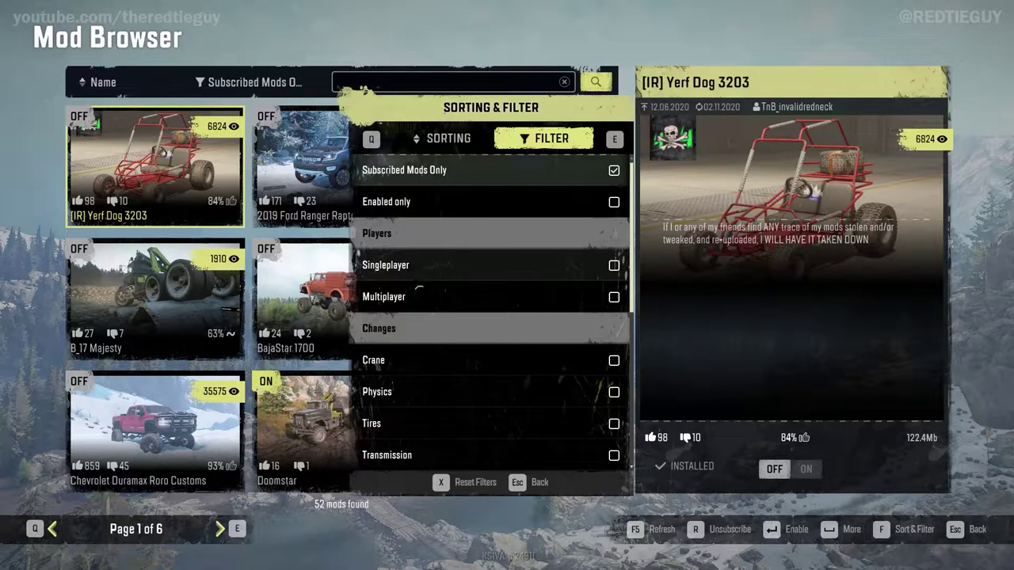
Step: Sort the subscribed mods by Subscribers and close the Sorting & Filter panel
{"action": "scroll", "coordinate": [417, 378], "scroll_direction": "down", "scroll_amount": 3}
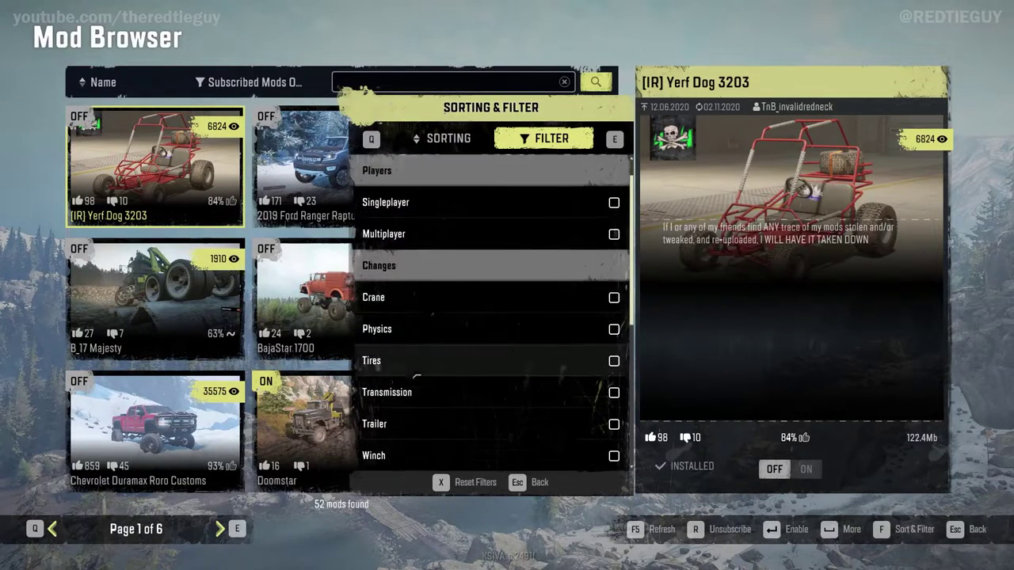
{"action": "key", "text": "Escape"}
{"action": "key", "text": "f"}
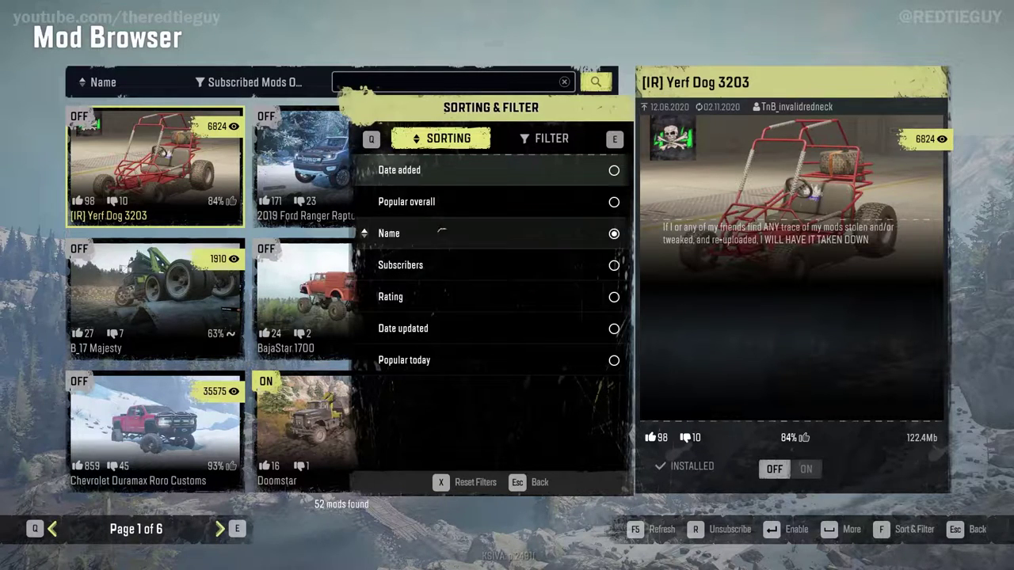
{"action": "left_click", "coordinate": [480, 266]}
{"action": "key", "text": "Escape"}
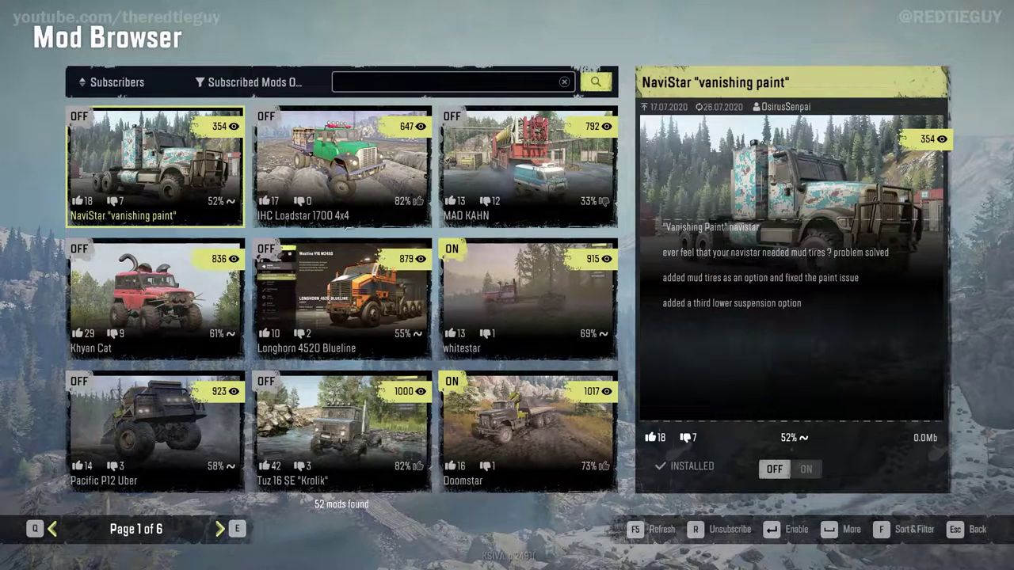
Step: Page through the Subscribers-sorted mod list, reloading it once along the way
{"action": "key", "text": "q"}
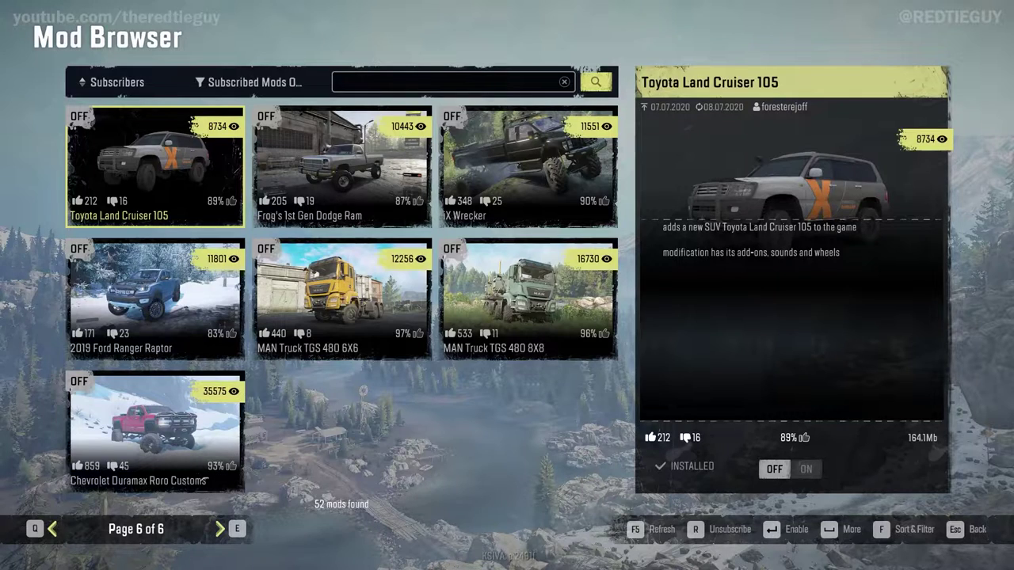
{"action": "key", "text": "F5"}
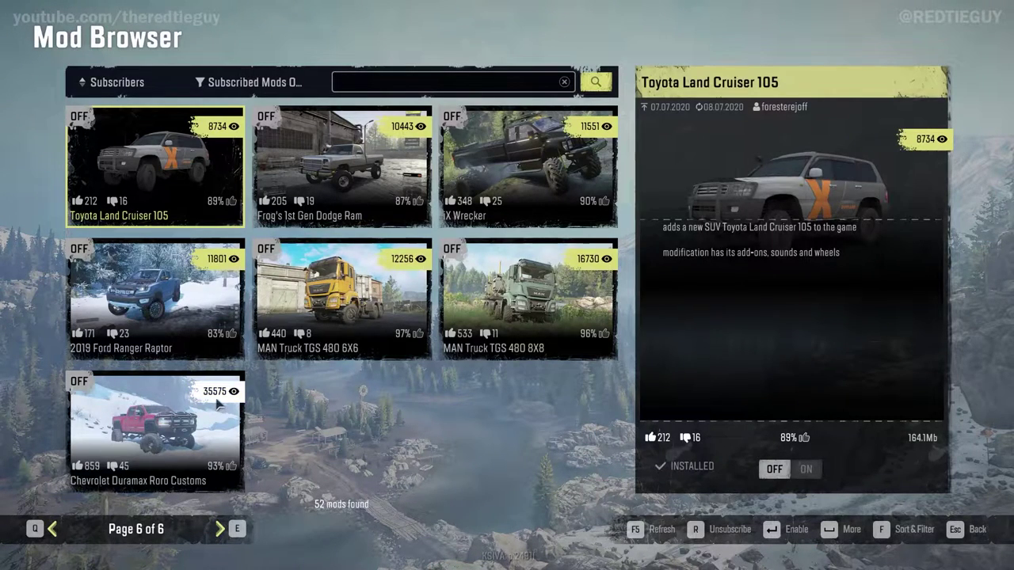
{"action": "key", "text": "q"}
{"action": "key", "text": "q"}
{"action": "key", "text": "q"}
{"action": "key", "text": "q"}
{"action": "key", "text": "q"}
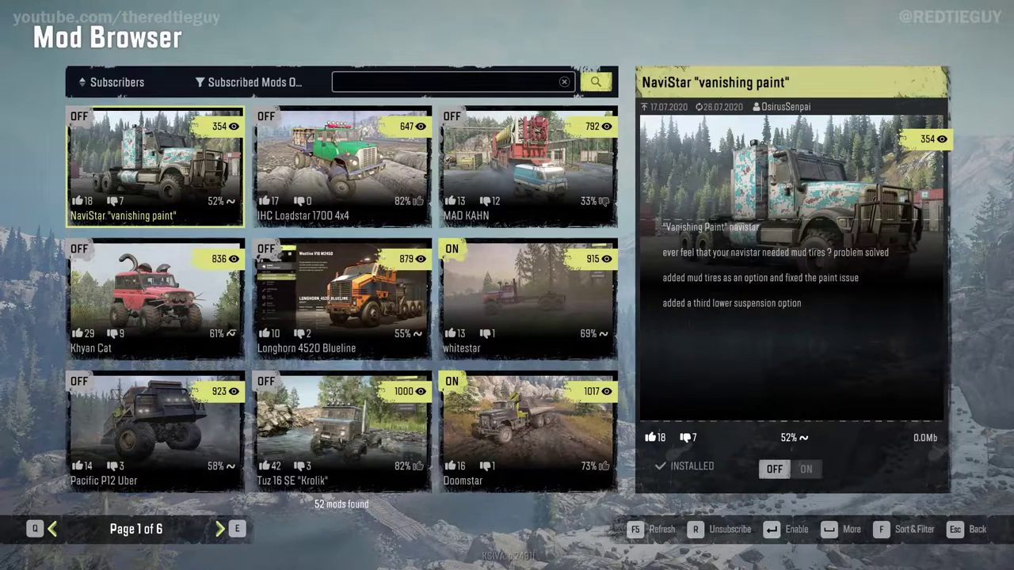
{"action": "key", "text": "e"}
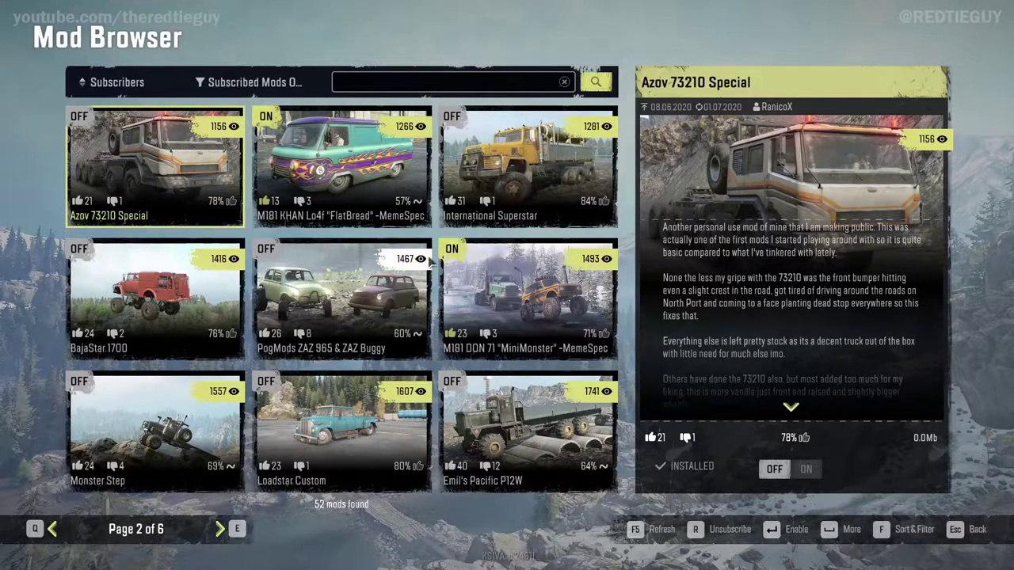
{"action": "key", "text": "e"}
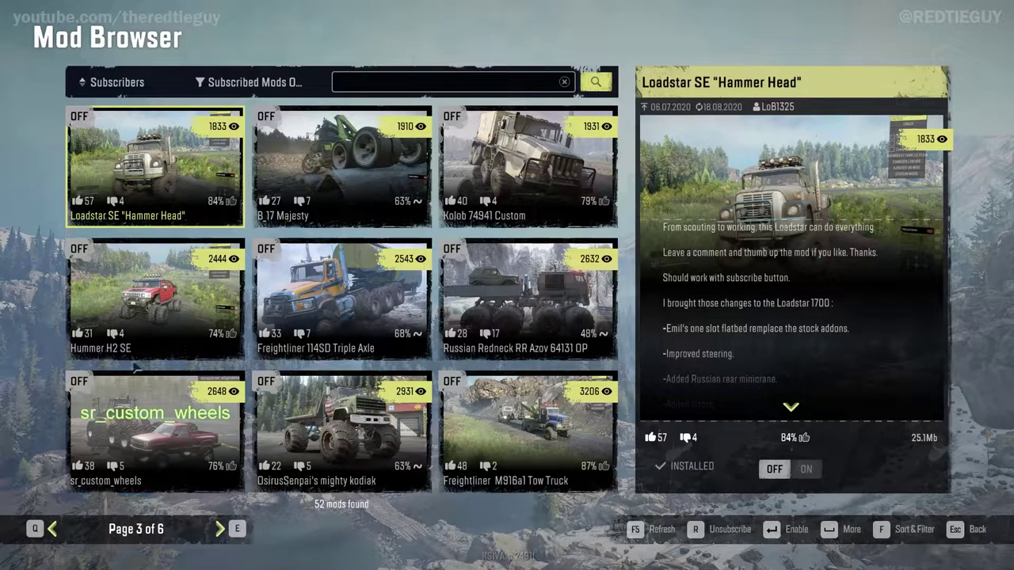
{"action": "key", "text": "e"}
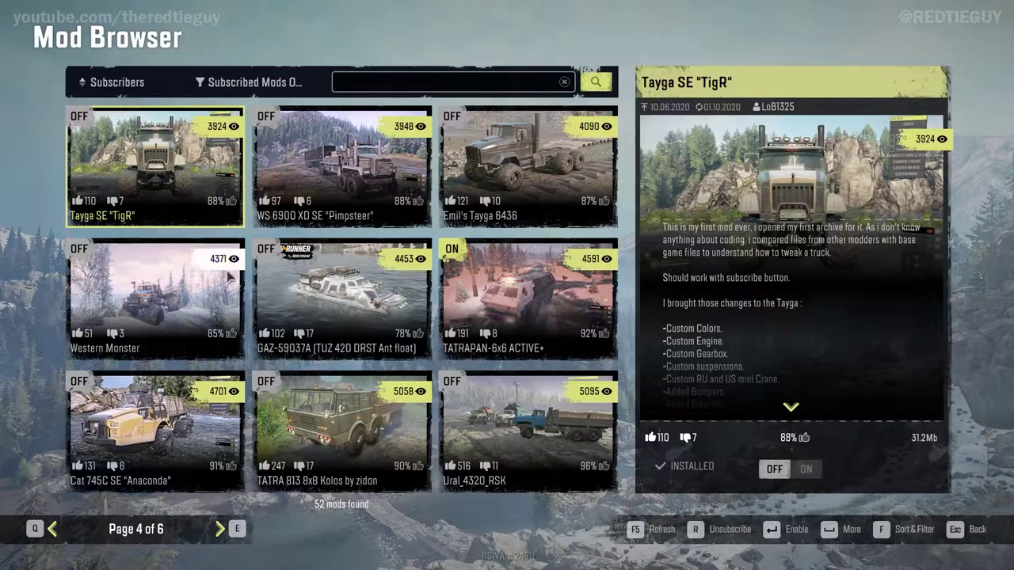
Step: View the Western Monster mod's details, then open the filter settings on the last page
{"action": "left_click", "coordinate": [153, 296]}
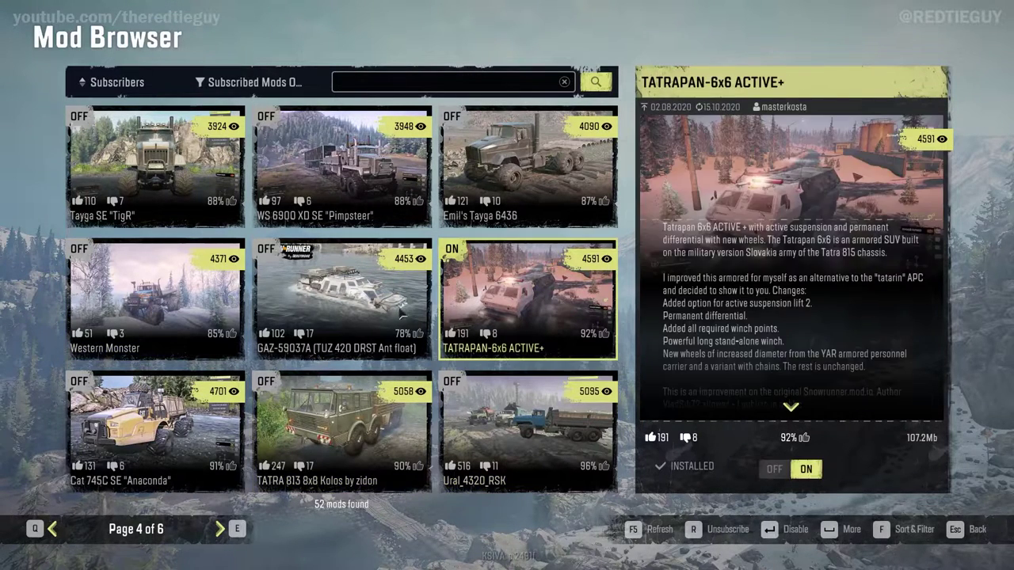
{"action": "key", "text": "e"}
{"action": "key", "text": "e"}
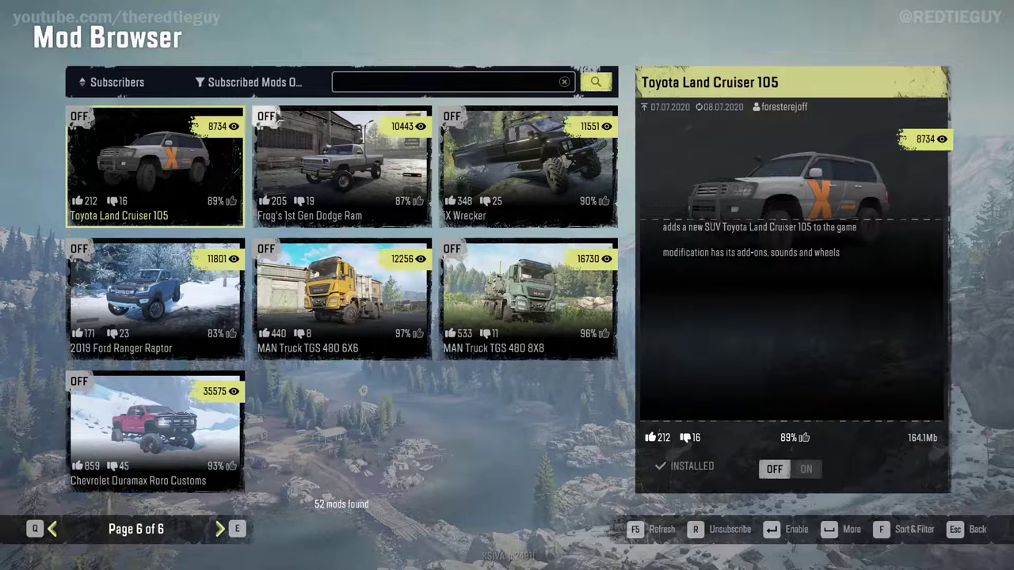
{"action": "left_click", "coordinate": [267, 82]}
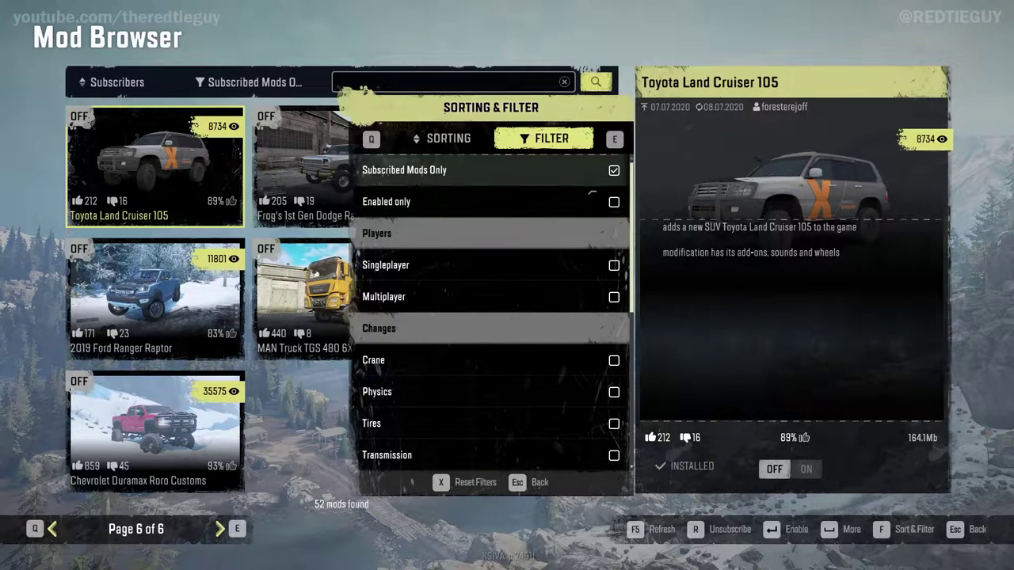
Step: Uncheck Subscribed Mods Only so all 504 mods are listed, and browse onward
{"action": "left_click", "coordinate": [611, 172]}
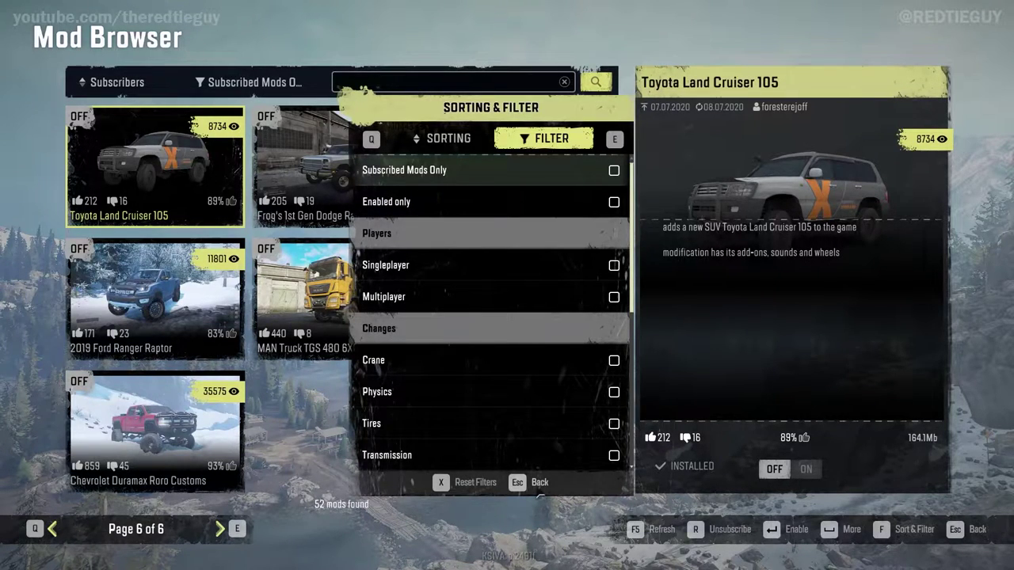
{"action": "left_click", "coordinate": [538, 494]}
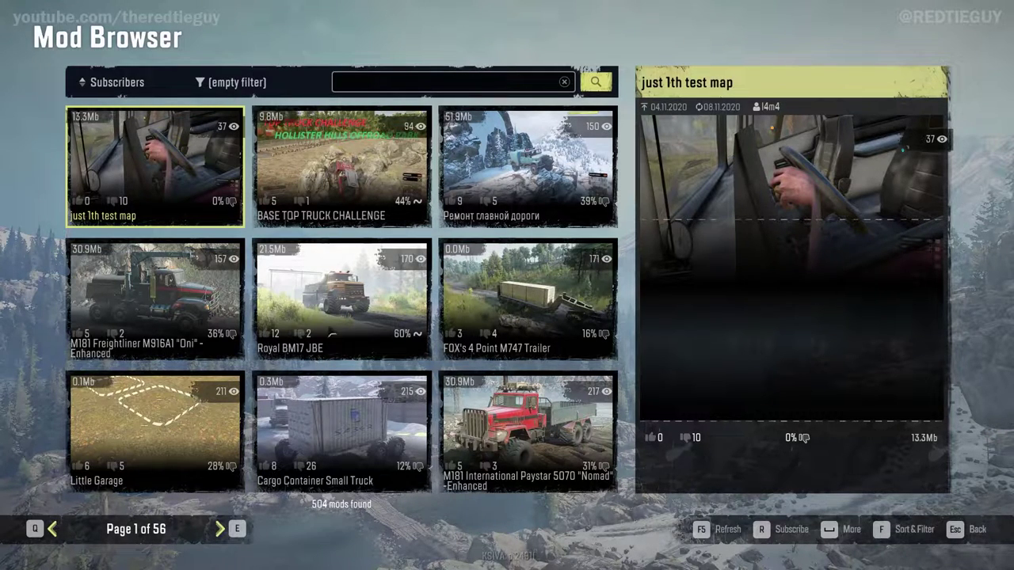
{"action": "key", "text": "e"}
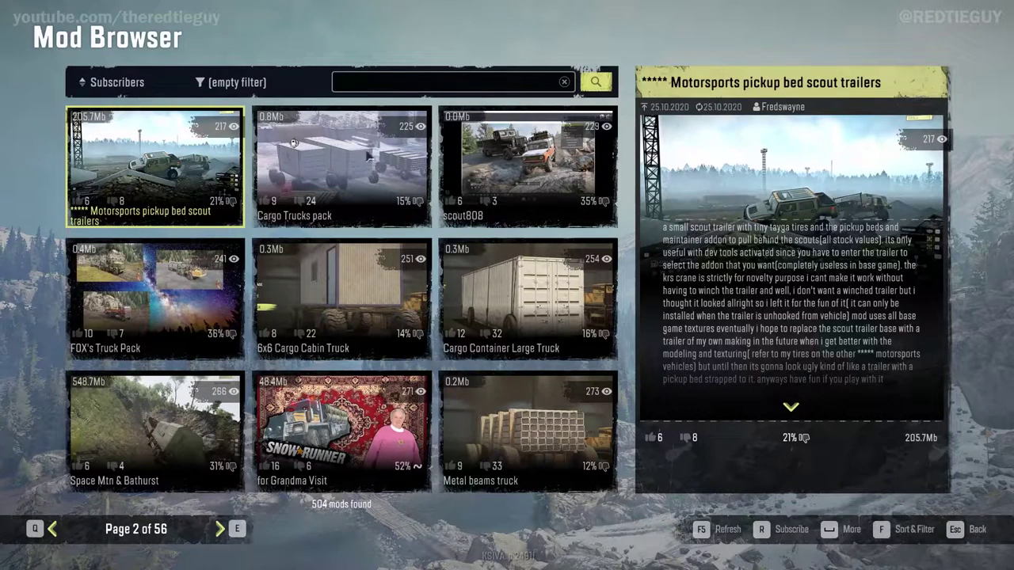
Step: Return to the first page of the full mod list and open the sorting options
{"action": "left_click", "coordinate": [141, 84]}
{"action": "left_click", "coordinate": [119, 83]}
{"action": "left_click", "coordinate": [302, 221]}
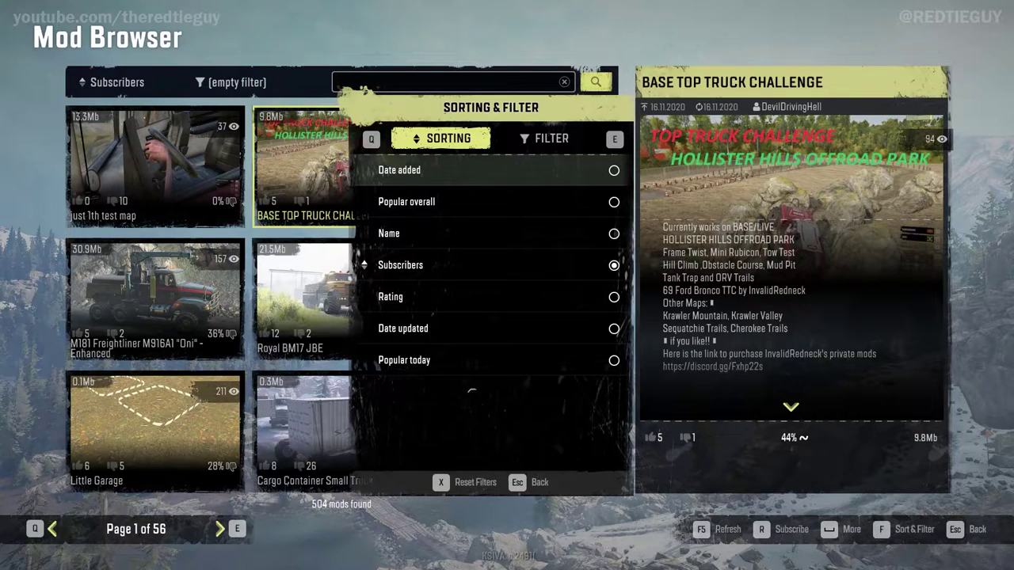
Step: Sort all mods by Rating and close the sorting settings
{"action": "left_click", "coordinate": [467, 360]}
{"action": "left_click", "coordinate": [485, 328]}
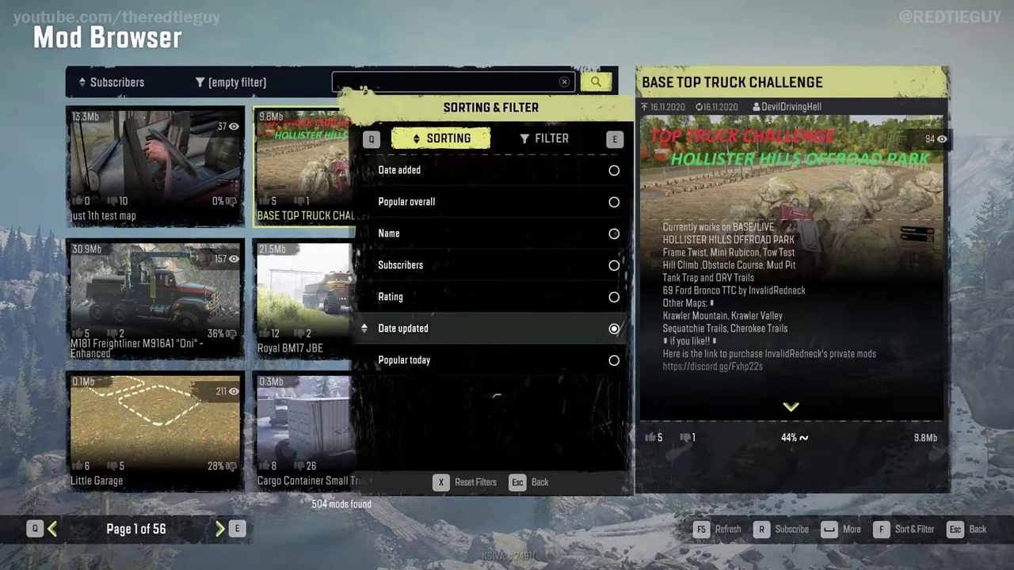
{"action": "left_click", "coordinate": [478, 299]}
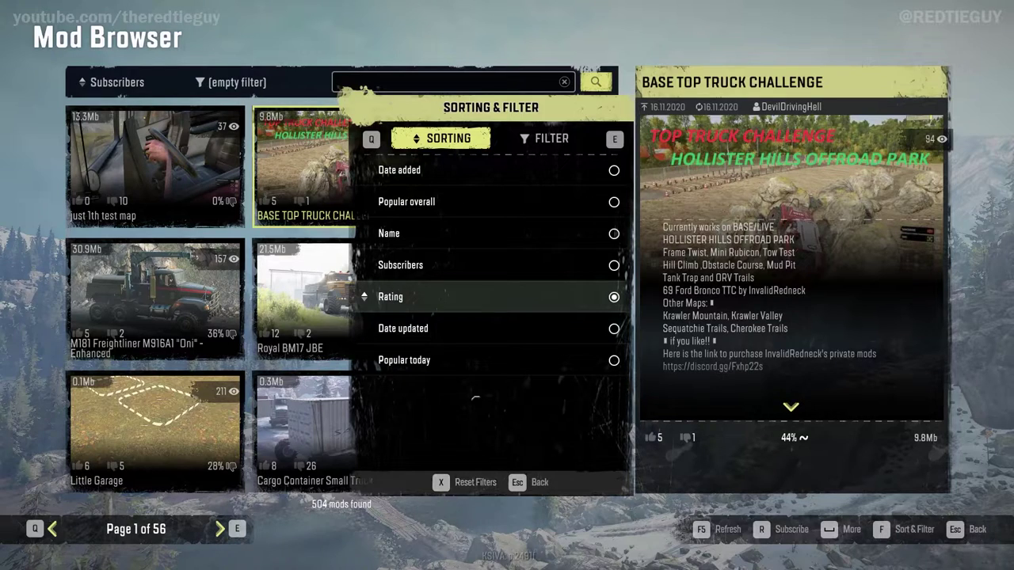
{"action": "left_click", "coordinate": [520, 482]}
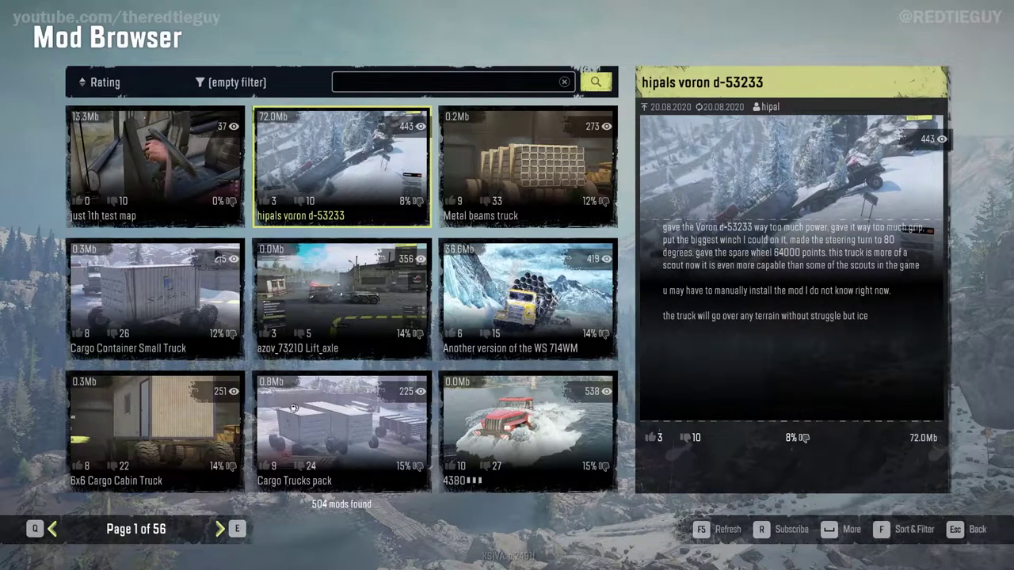
Step: On the last page, look over MTVR, MAZ 538, BTRGAZ 8053, MAN TGS, Ural and SUMB mods
{"action": "key", "text": "e"}
{"action": "key", "text": "q"}
{"action": "key", "text": "q"}
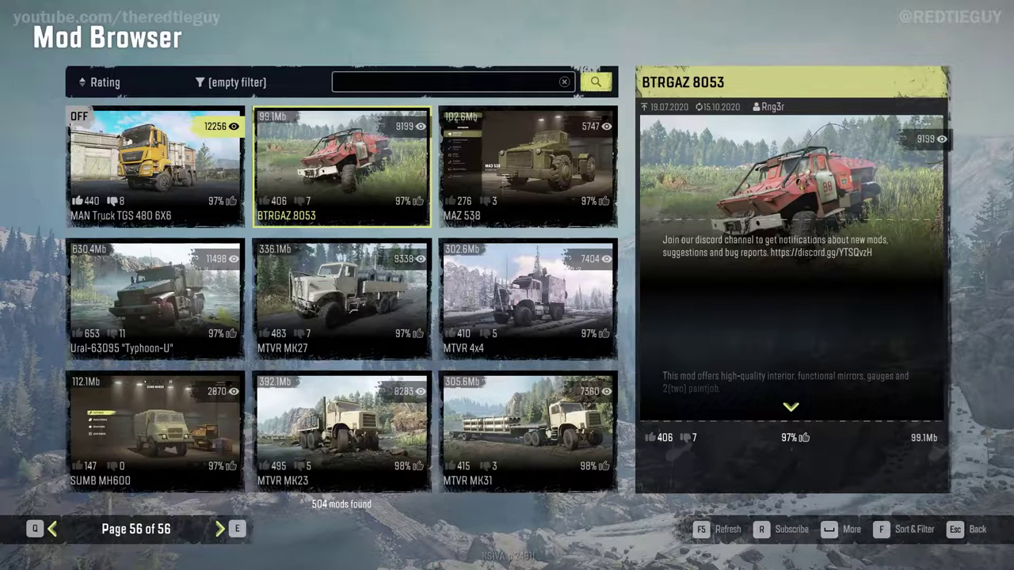
{"action": "left_click", "coordinate": [340, 304]}
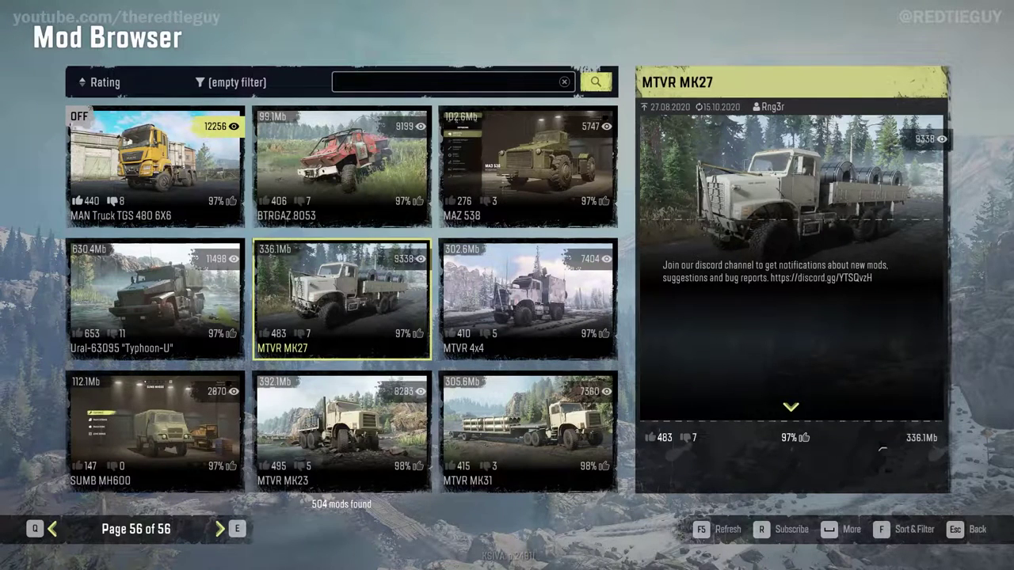
{"action": "left_click", "coordinate": [513, 428]}
{"action": "left_click", "coordinate": [346, 414]}
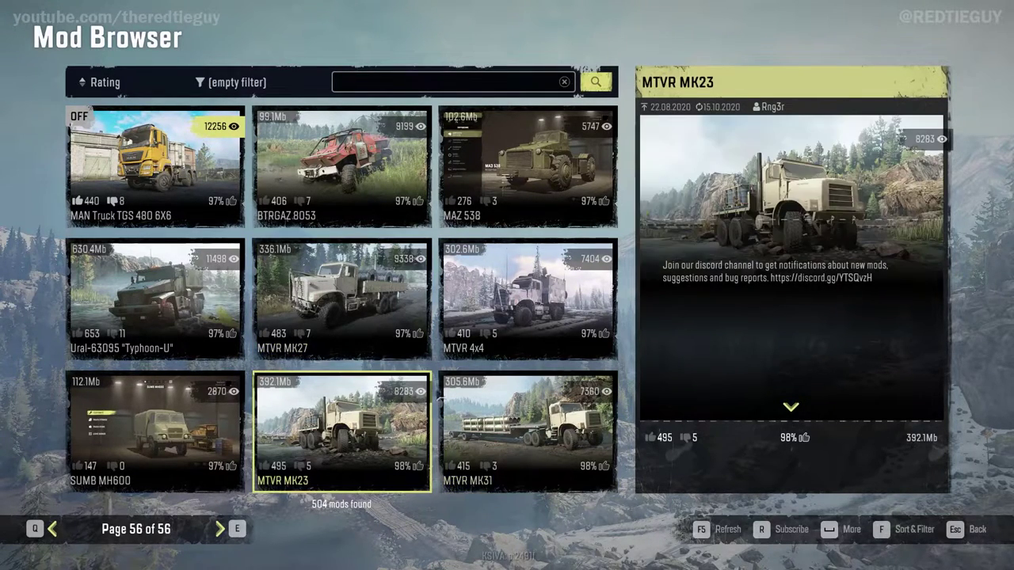
{"action": "left_click", "coordinate": [470, 313]}
{"action": "left_click", "coordinate": [508, 188]}
{"action": "left_click", "coordinate": [293, 159]}
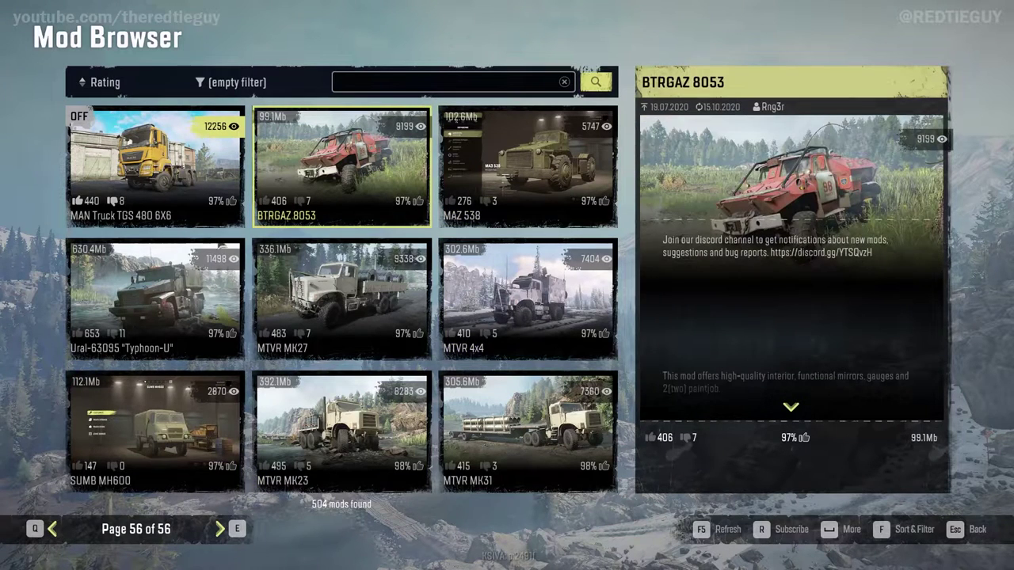
{"action": "left_click", "coordinate": [155, 171]}
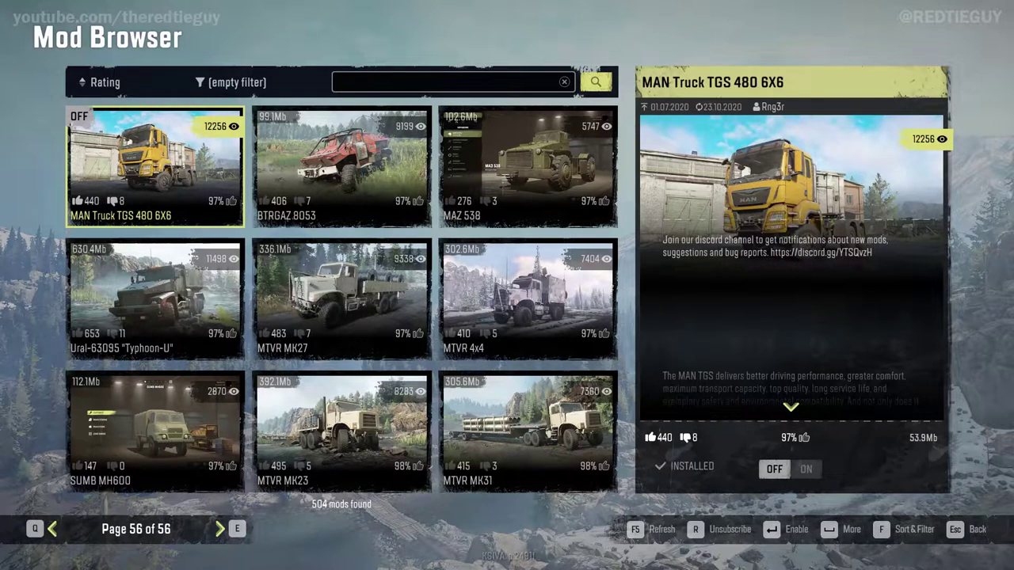
{"action": "left_click", "coordinate": [183, 300]}
{"action": "left_click", "coordinate": [186, 418]}
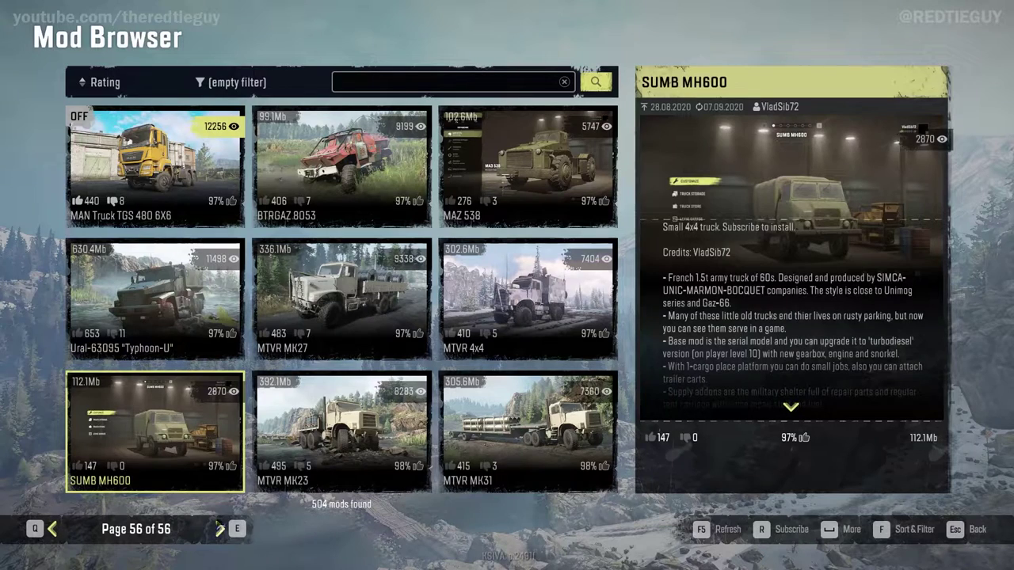
Step: Go back to page 55, browse its mods, and show TATRA Truck Phoenix's details
{"action": "left_click", "coordinate": [69, 533]}
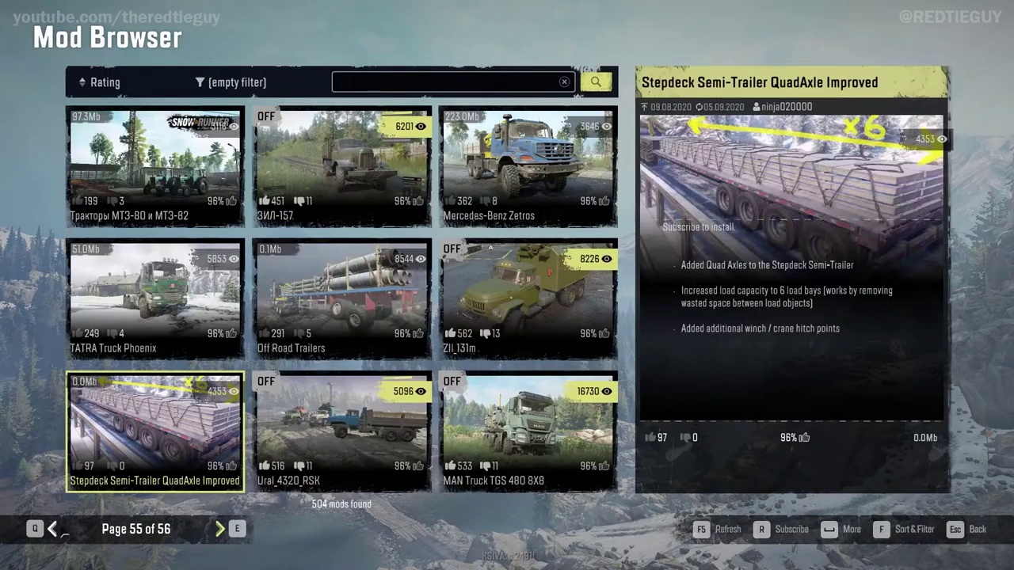
{"action": "left_click", "coordinate": [334, 442]}
{"action": "left_click", "coordinate": [359, 327]}
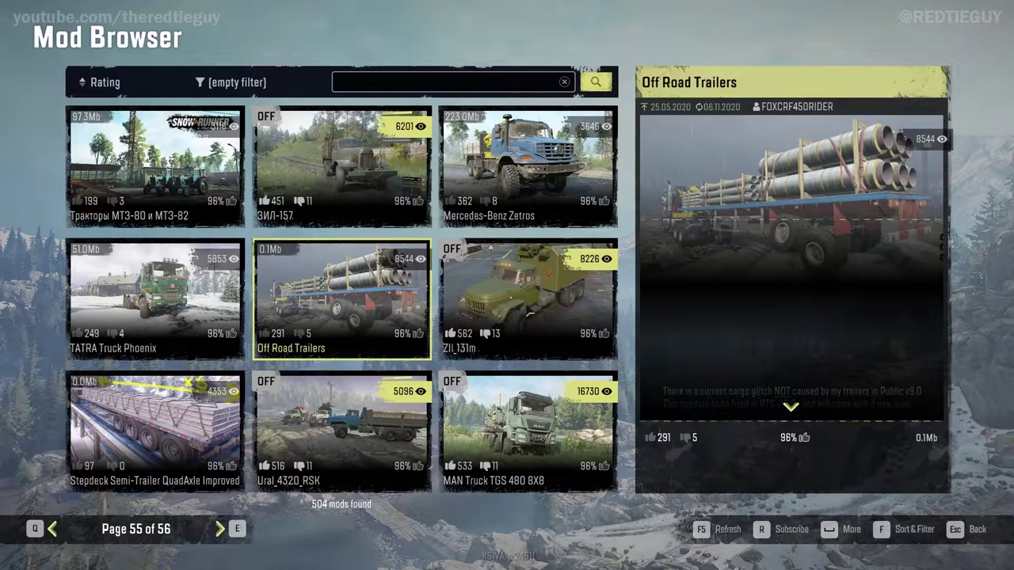
{"action": "left_click", "coordinate": [530, 306]}
{"action": "left_click", "coordinate": [469, 187]}
{"action": "left_click", "coordinate": [356, 299]}
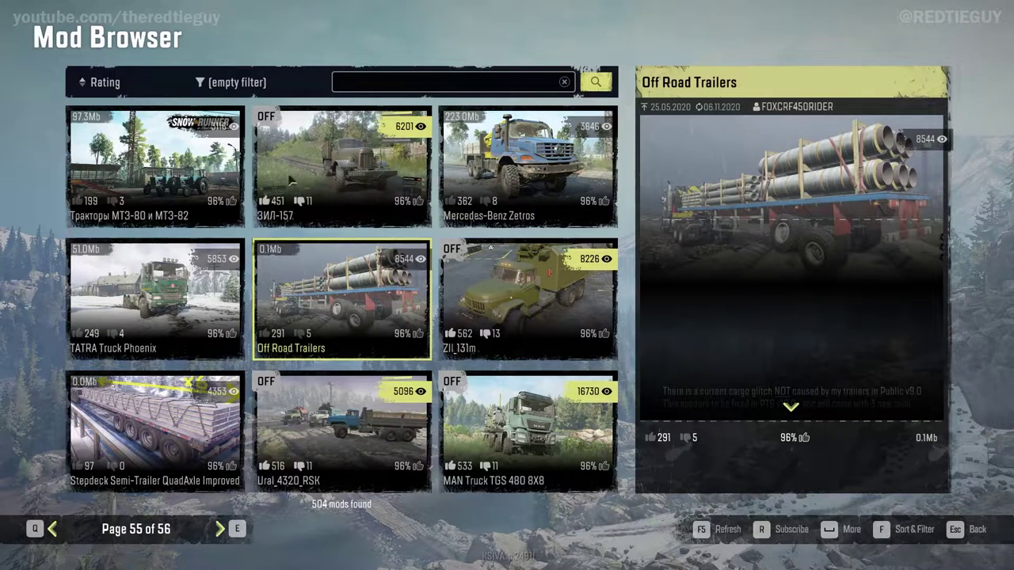
{"action": "left_click", "coordinate": [186, 177]}
{"action": "left_click", "coordinate": [129, 300]}
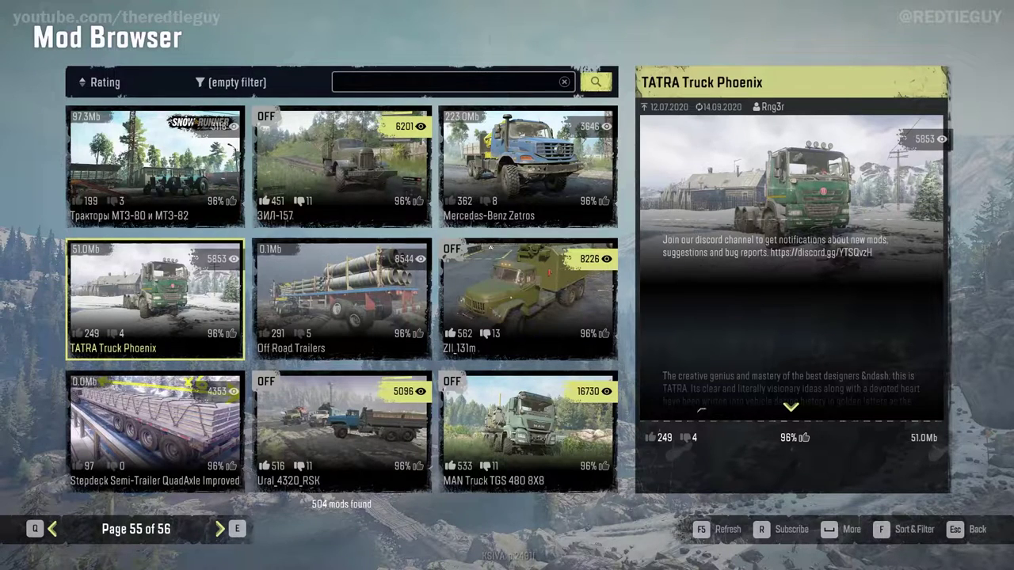
Step: Subscribe to TATRA Truck Phoenix and accept the Download Completed notice once the 51.0 Mb download finishes
{"action": "left_click", "coordinate": [780, 529]}
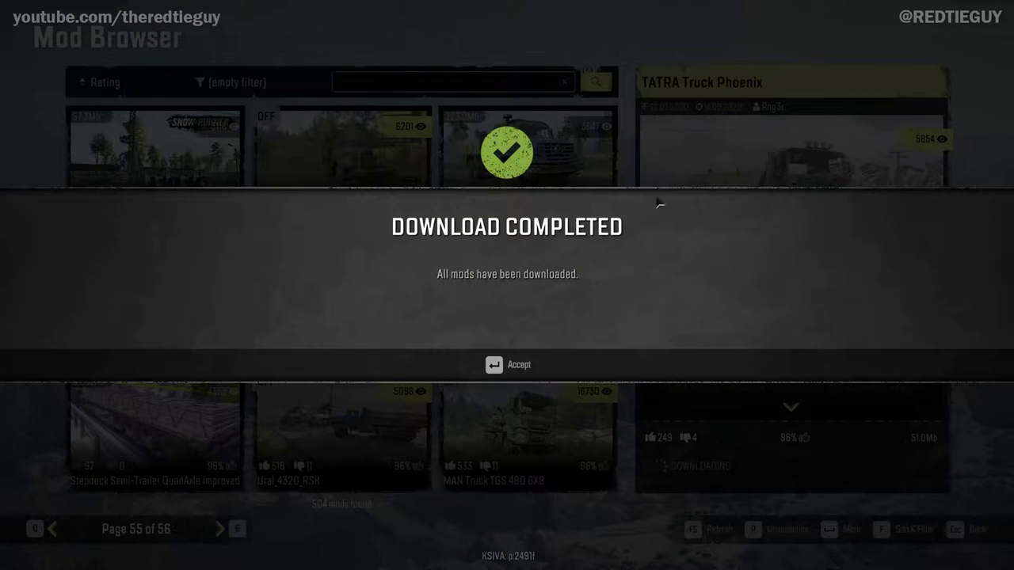
{"action": "left_click", "coordinate": [509, 369]}
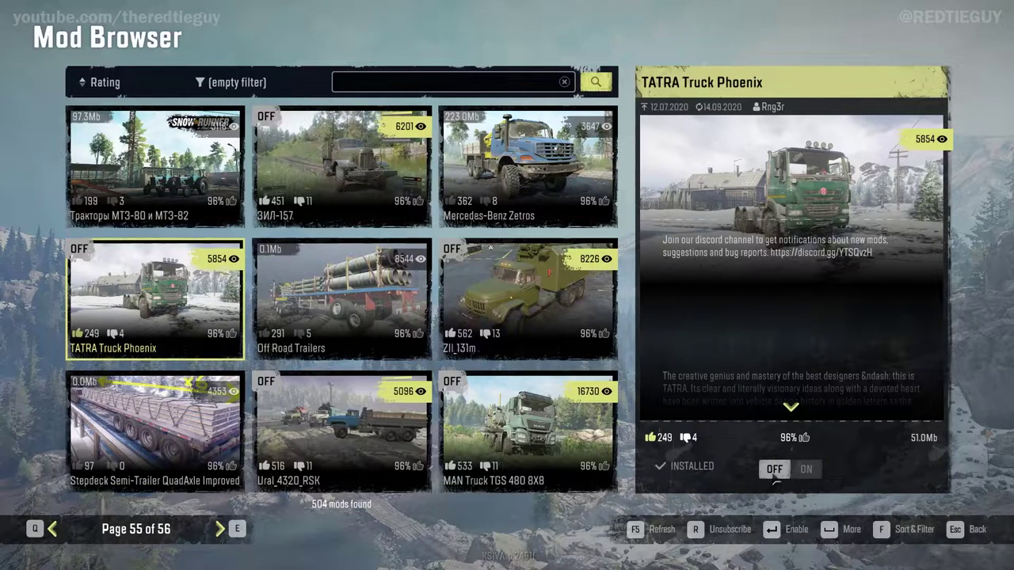
Step: Switch TATRA Truck Phoenix ON and bring up its More options
{"action": "left_click", "coordinate": [809, 470]}
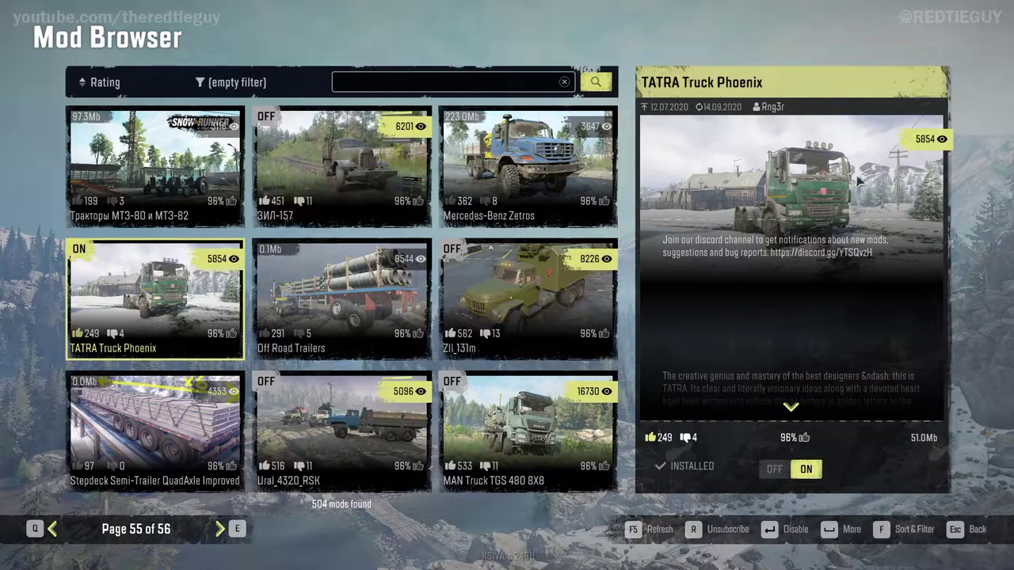
{"action": "left_click", "coordinate": [850, 529]}
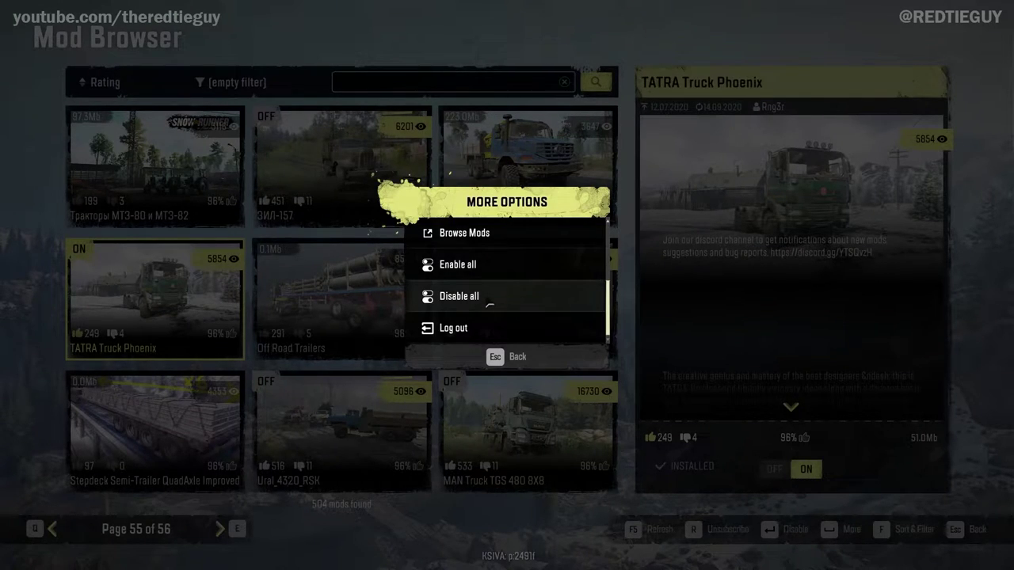
Step: Scroll the More Options list, try Select map, and refuse the Proving Grounds offer
{"action": "scroll", "coordinate": [498, 317], "scroll_direction": "up", "scroll_amount": 3}
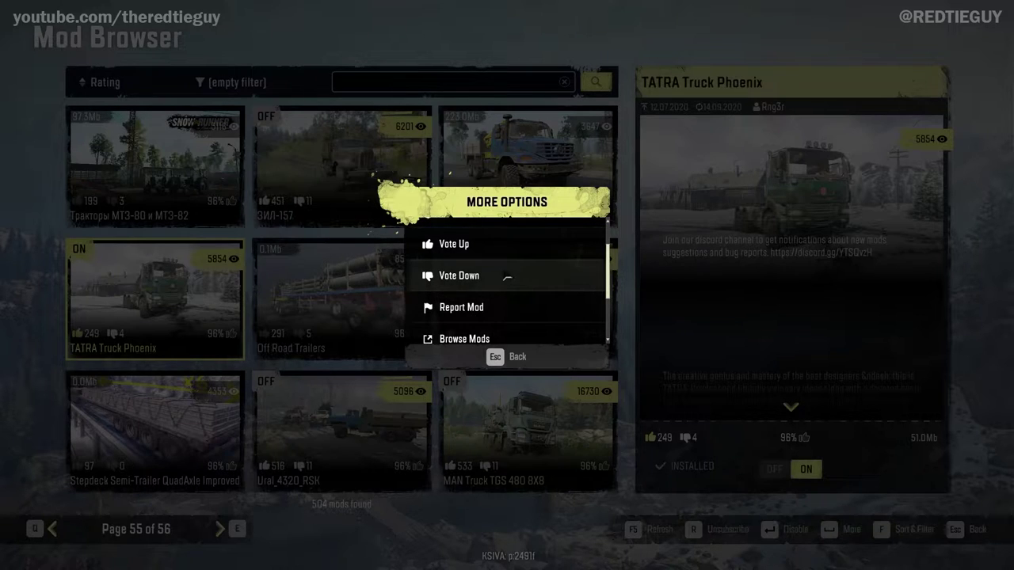
{"action": "scroll", "coordinate": [507, 281], "scroll_direction": "up", "scroll_amount": 2}
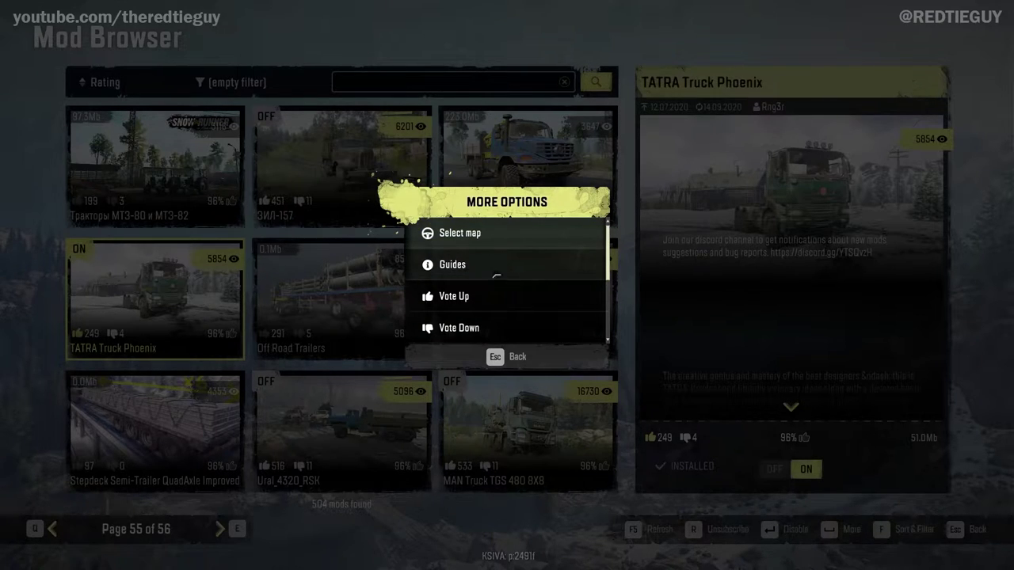
{"action": "left_click", "coordinate": [510, 236]}
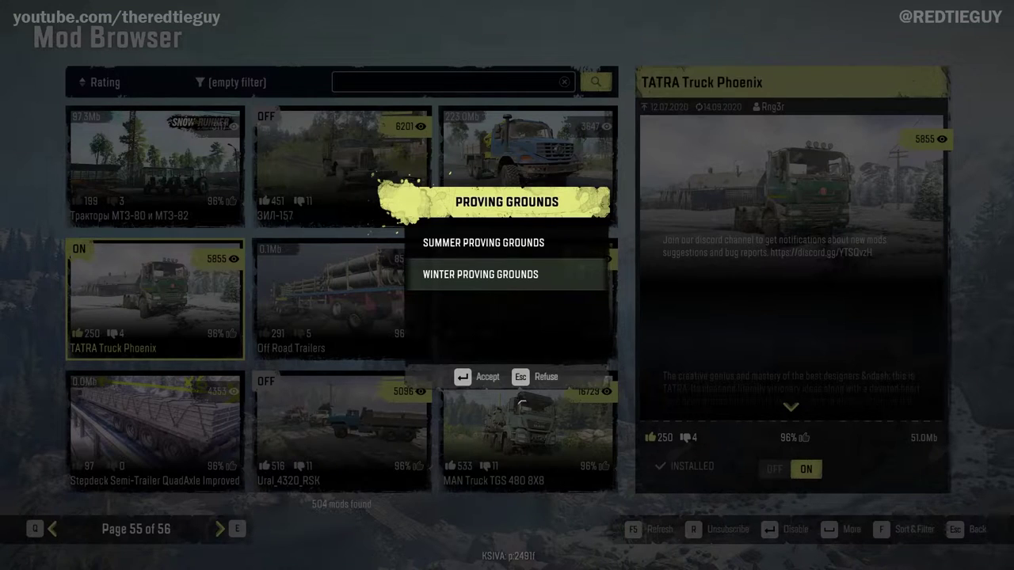
{"action": "left_click", "coordinate": [540, 377]}
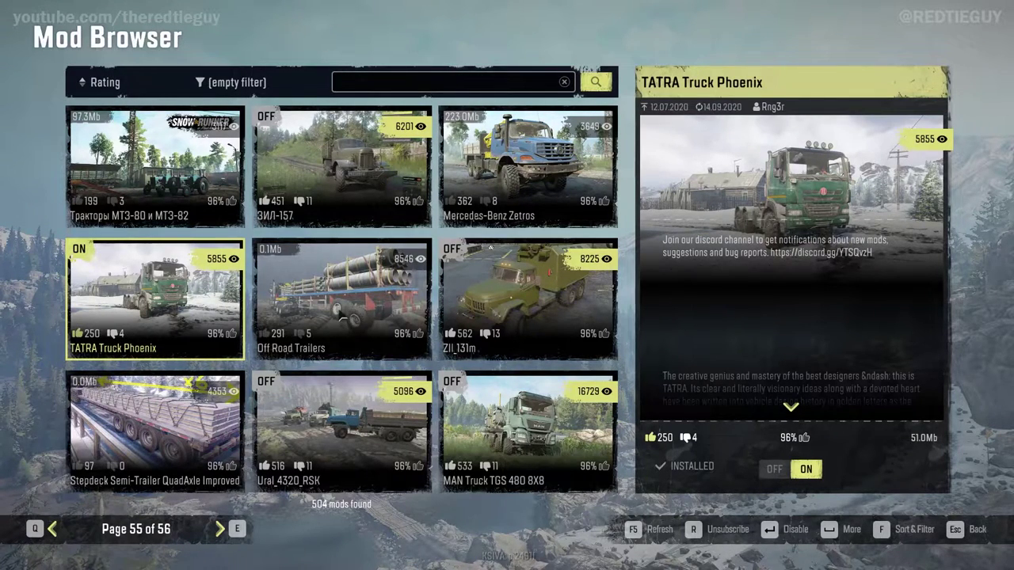
Step: On page 56, move to the BTRGAZ 8053 mod and subscribe to download it
{"action": "key", "text": "e"}
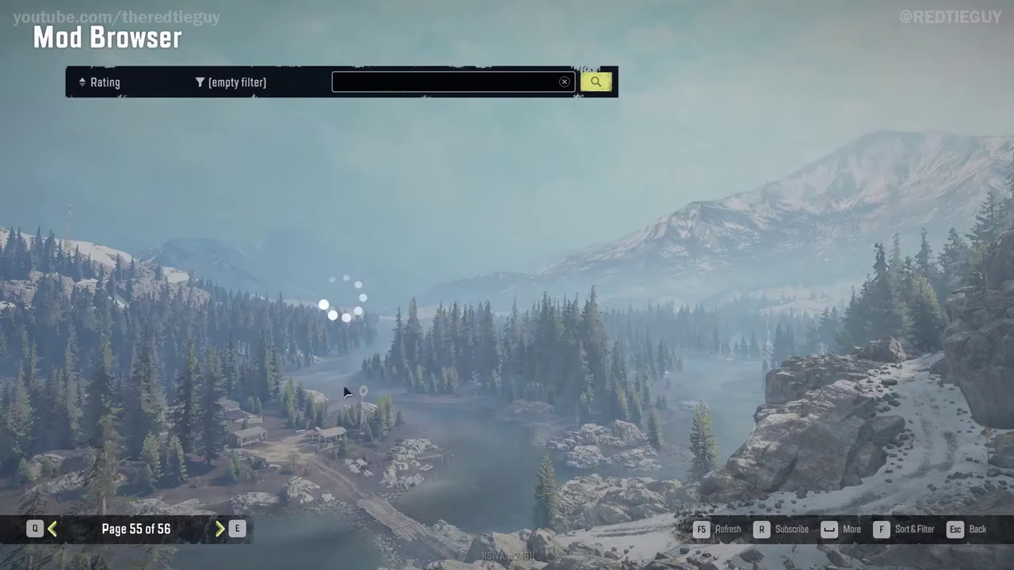
{"action": "key", "text": "Right"}
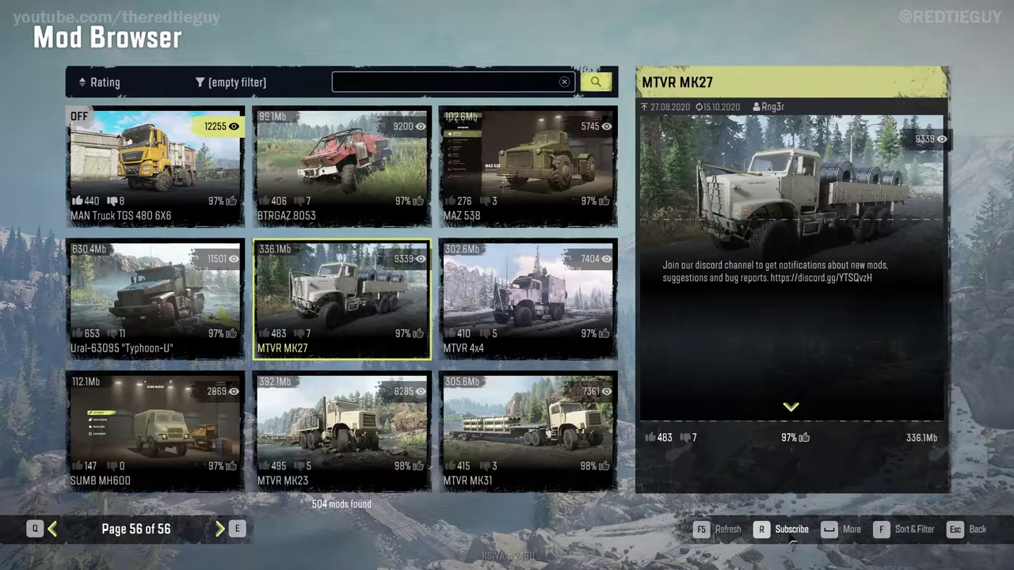
{"action": "key", "text": "Right"}
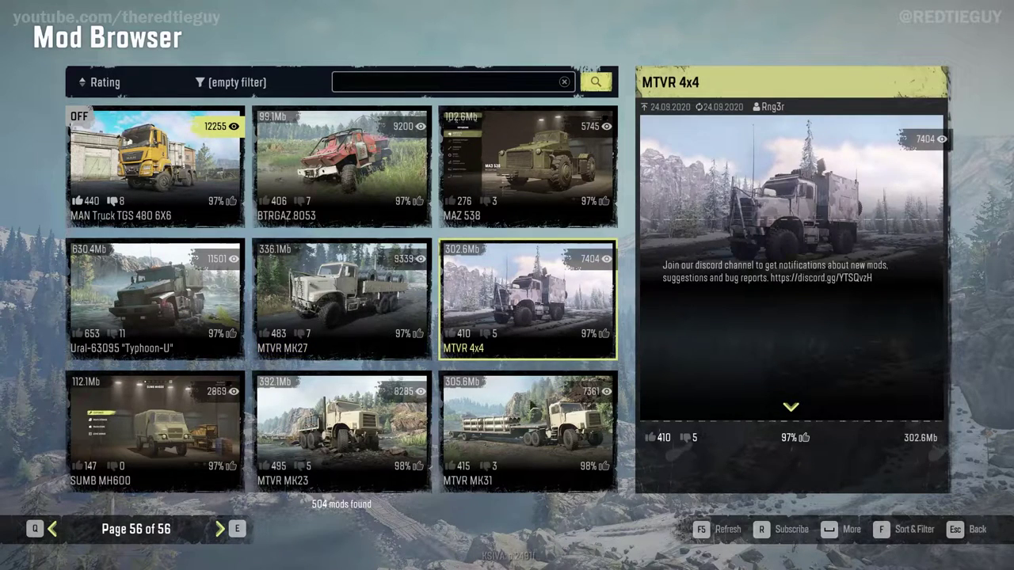
{"action": "key", "text": "Down"}
{"action": "key", "text": "Left"}
{"action": "key", "text": "Up"}
{"action": "key", "text": "Up"}
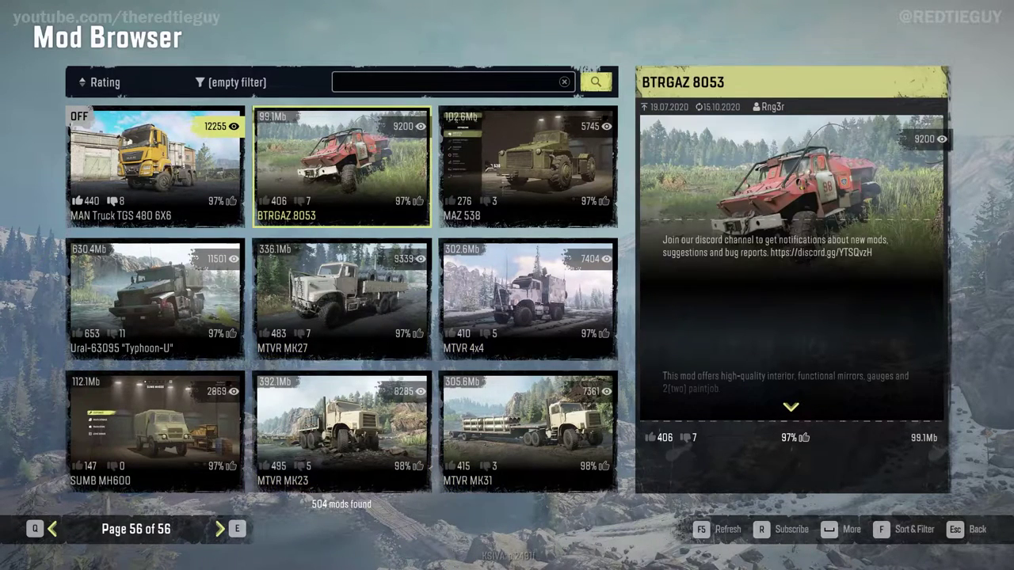
{"action": "left_click", "coordinate": [757, 528]}
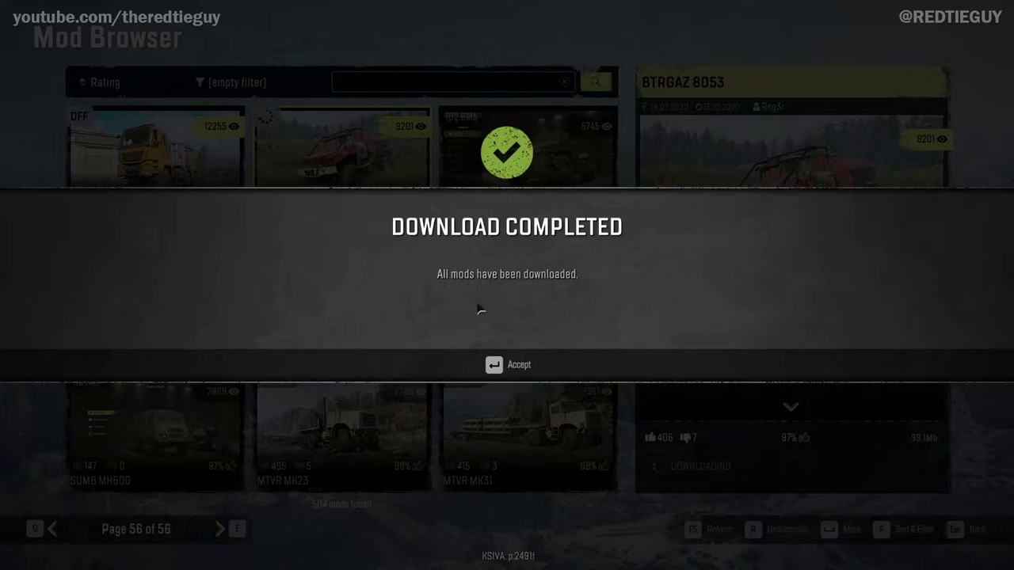
Step: Accept the download notice, switch BTRGAZ 8053 ON, and return to page 1 of the list
{"action": "left_click", "coordinate": [507, 365]}
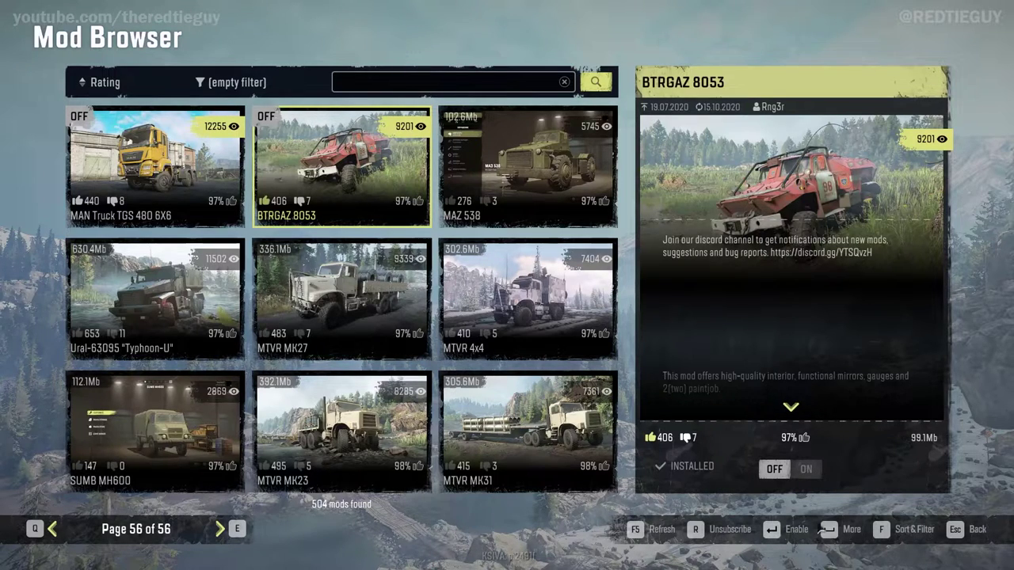
{"action": "left_click", "coordinate": [805, 469]}
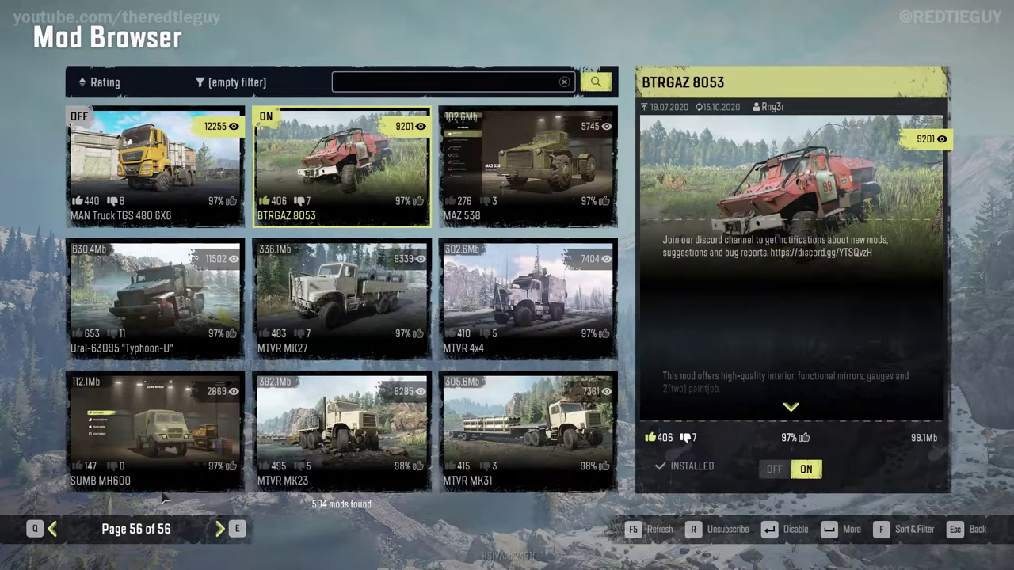
{"action": "key", "text": "e"}
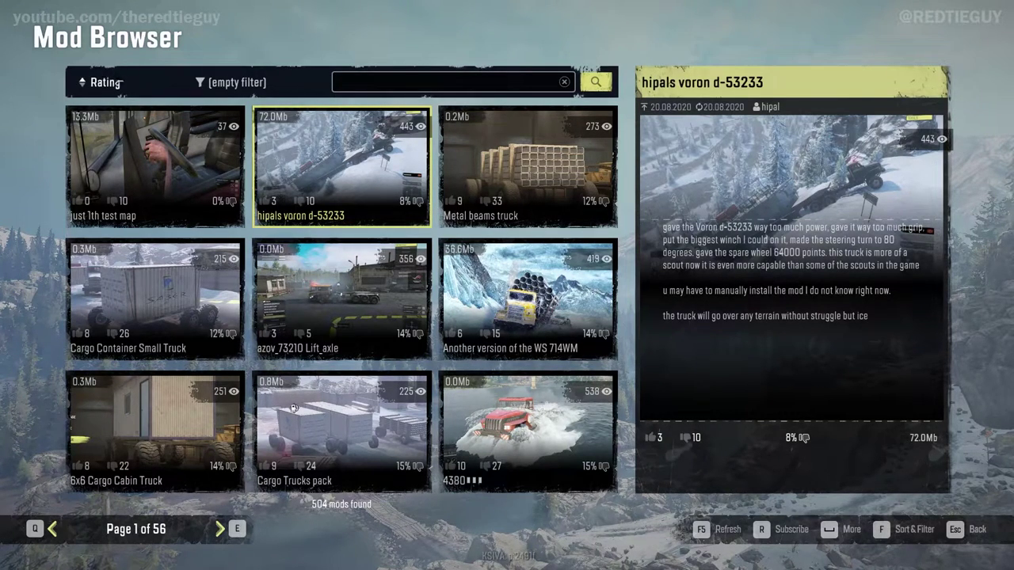
Step: Switch the mod list's sort option from Rating to Date added and close Sorting & Filter
{"action": "left_click", "coordinate": [99, 83]}
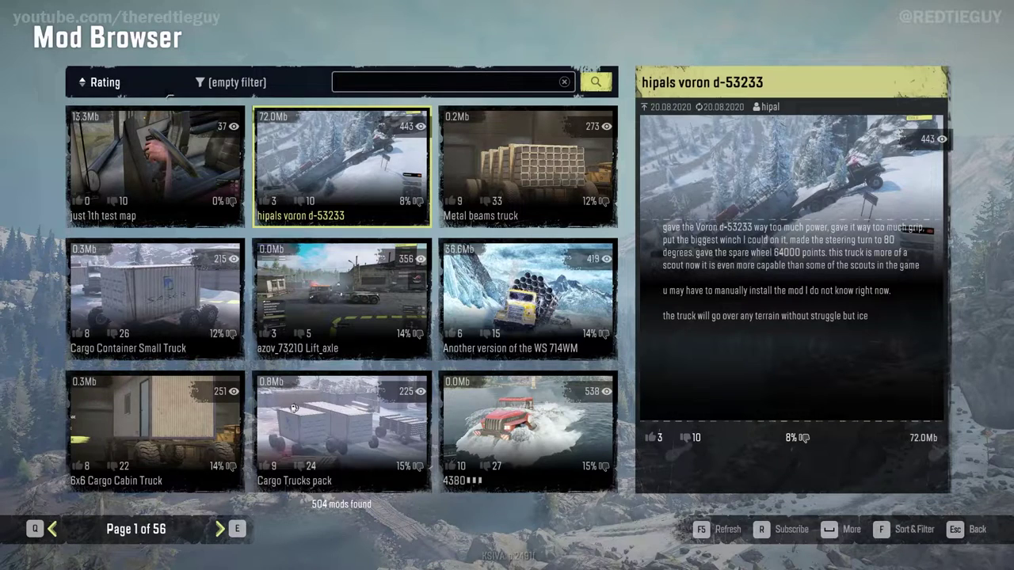
{"action": "left_click", "coordinate": [105, 83]}
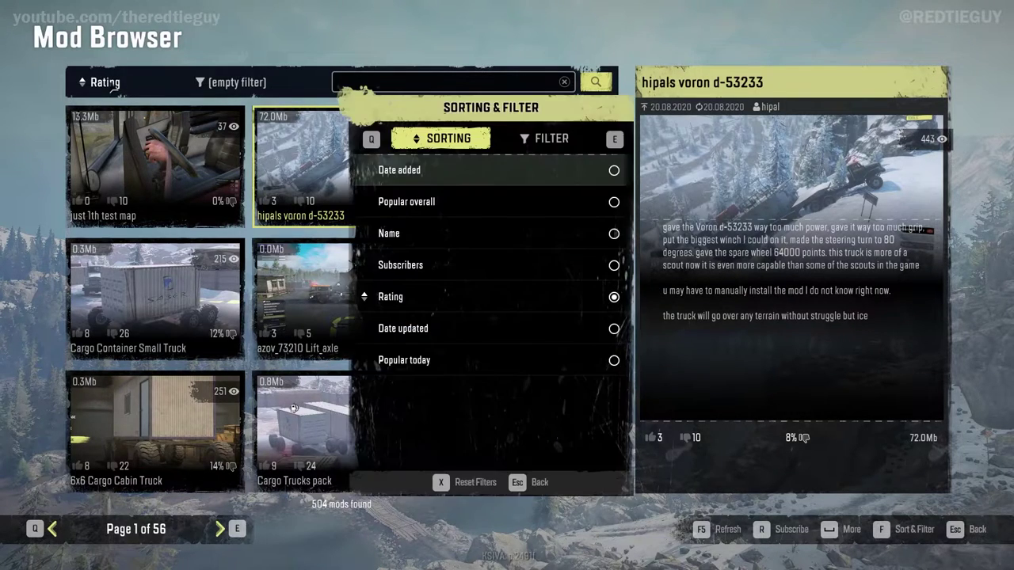
{"action": "left_click", "coordinate": [438, 184]}
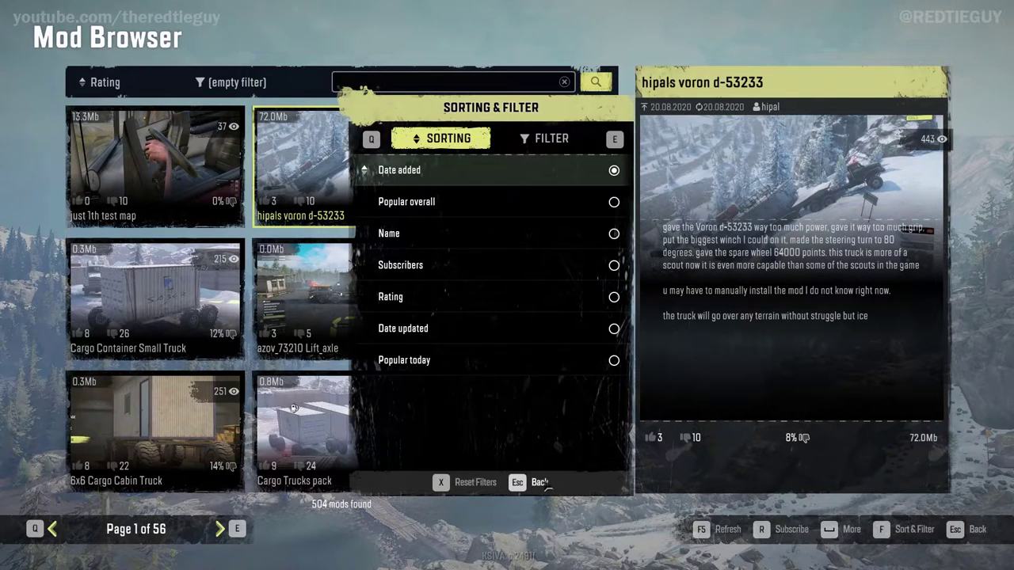
{"action": "left_click", "coordinate": [544, 482]}
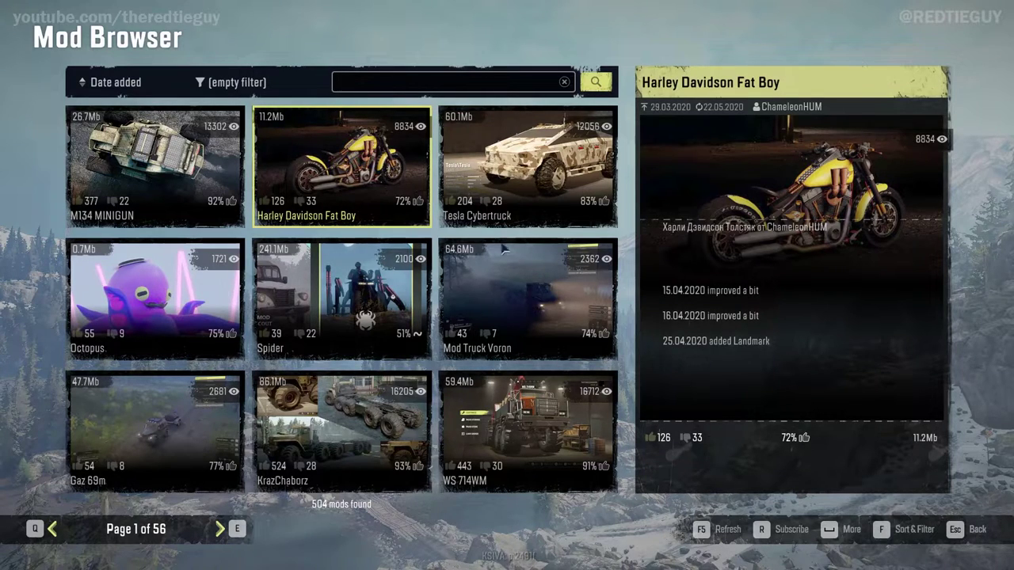
Step: Flip between pages 1 and 56, view Poghrims Caravan Pack, then go back to page 55
{"action": "key", "text": "e"}
{"action": "key", "text": "q"}
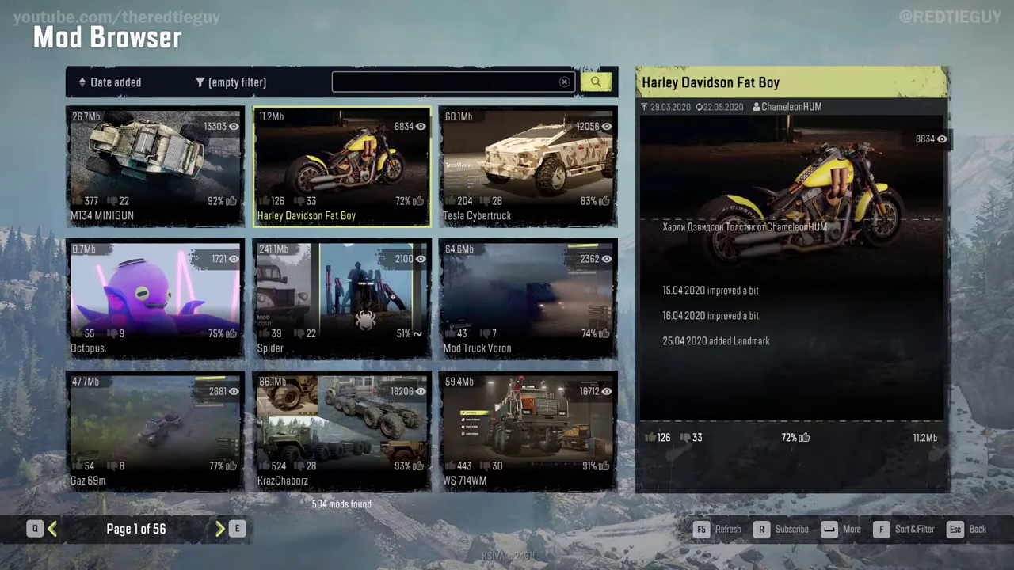
{"action": "key", "text": "q"}
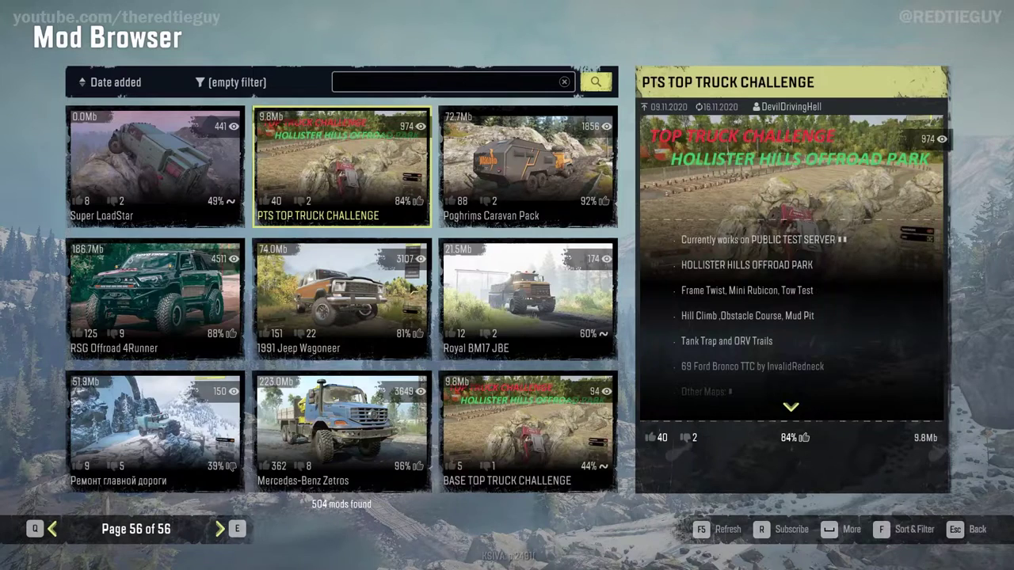
{"action": "key", "text": "e"}
{"action": "key", "text": "q"}
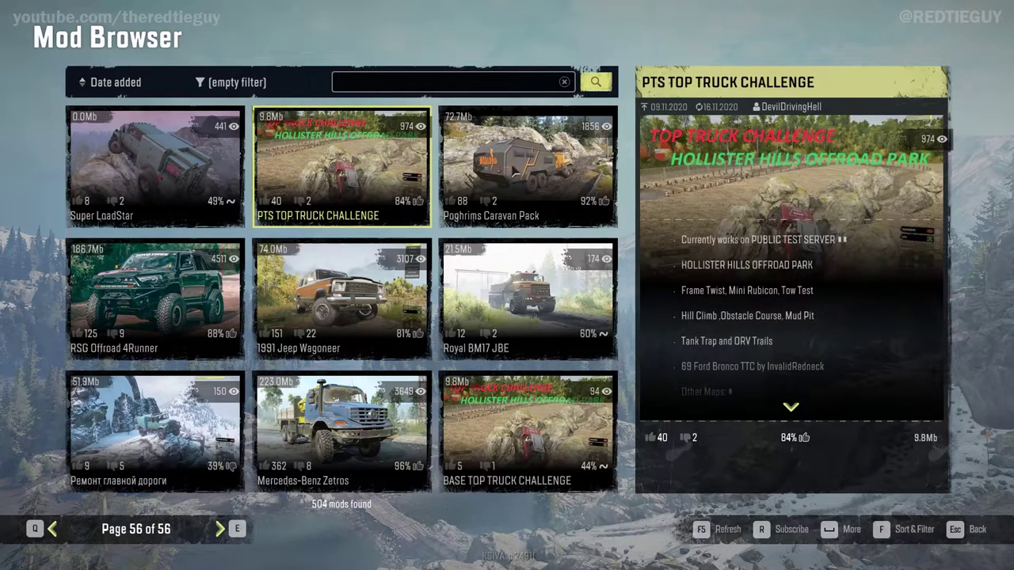
{"action": "left_click", "coordinate": [512, 167]}
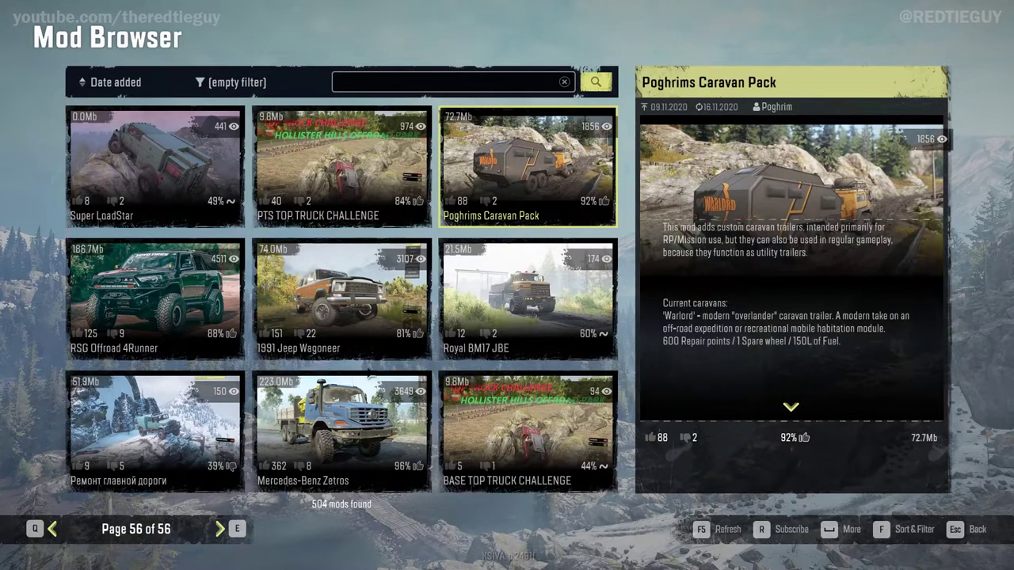
{"action": "key", "text": "q"}
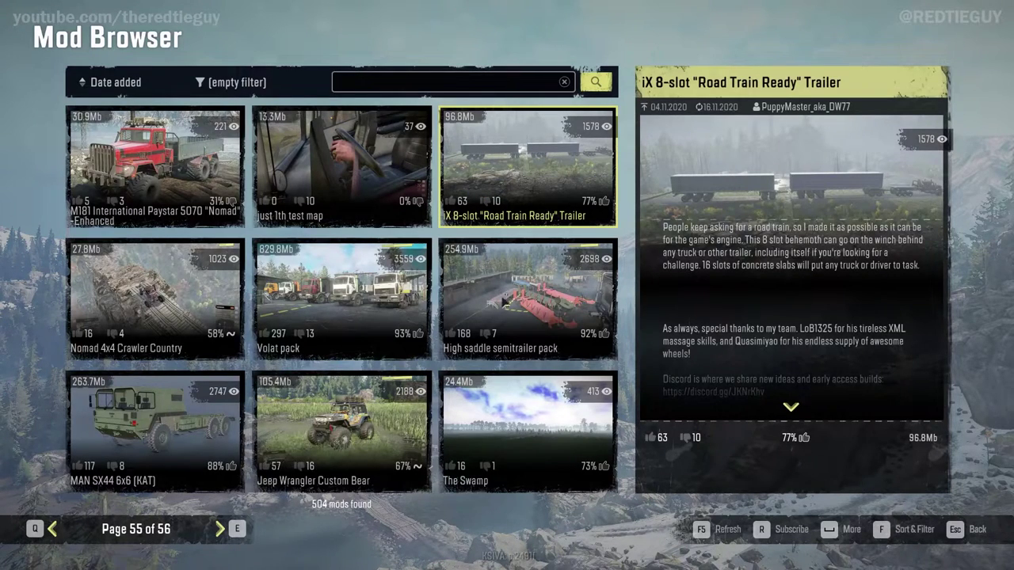